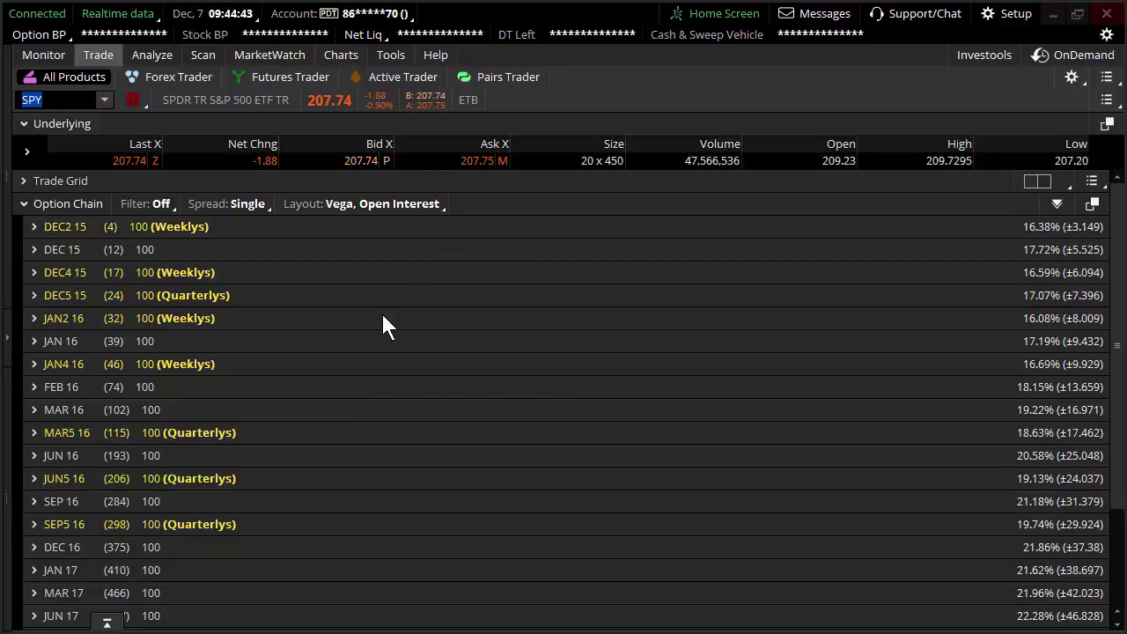
# Step: Expand Today's Options Statistics below SPY's chain to see the 52-week IV range and 18% IV percentile
pyautogui.scroll(-5, 387, 385)
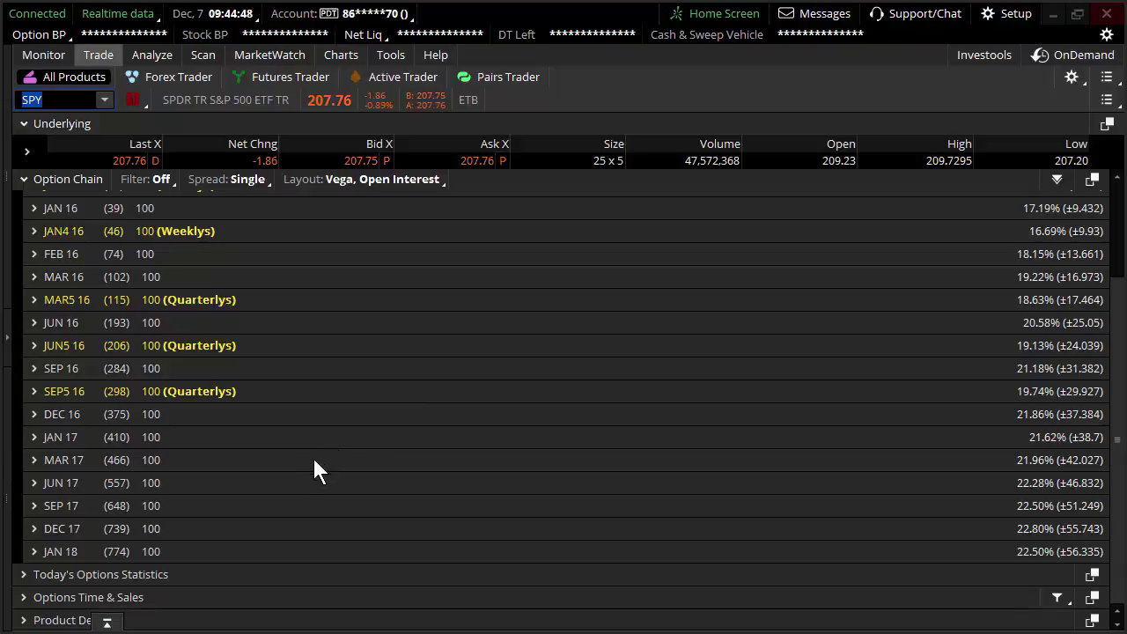
pyautogui.click(37, 573)
pyautogui.scroll(-8, 203, 463)
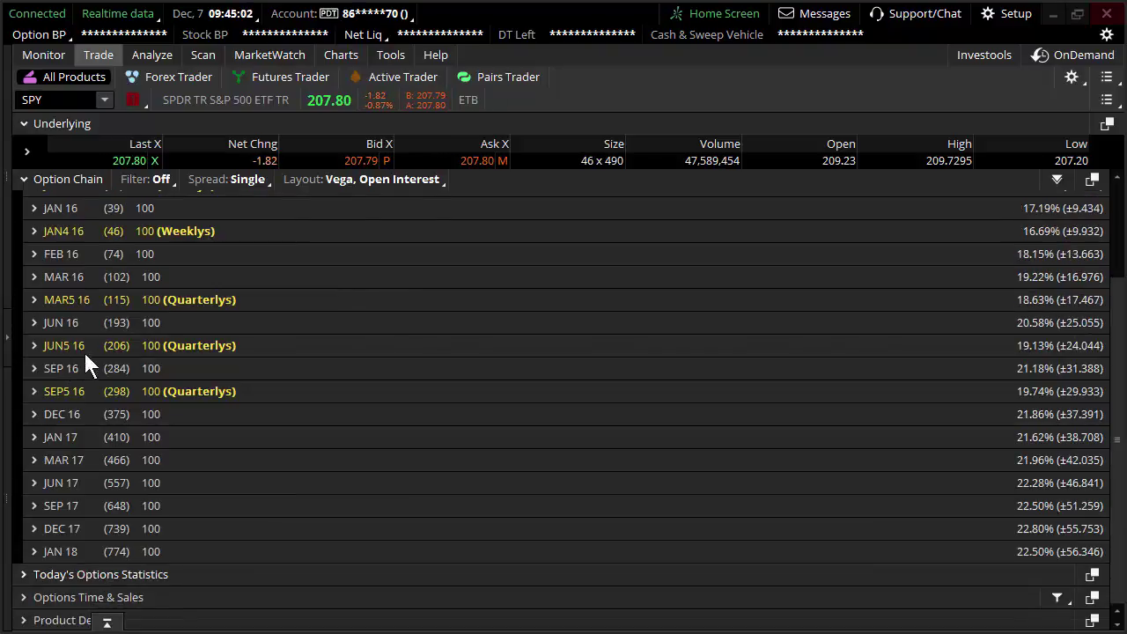
# Step: Collapse the options statistics, view SPY's price chart, then return to the Trade option chain
pyautogui.click(46, 352)
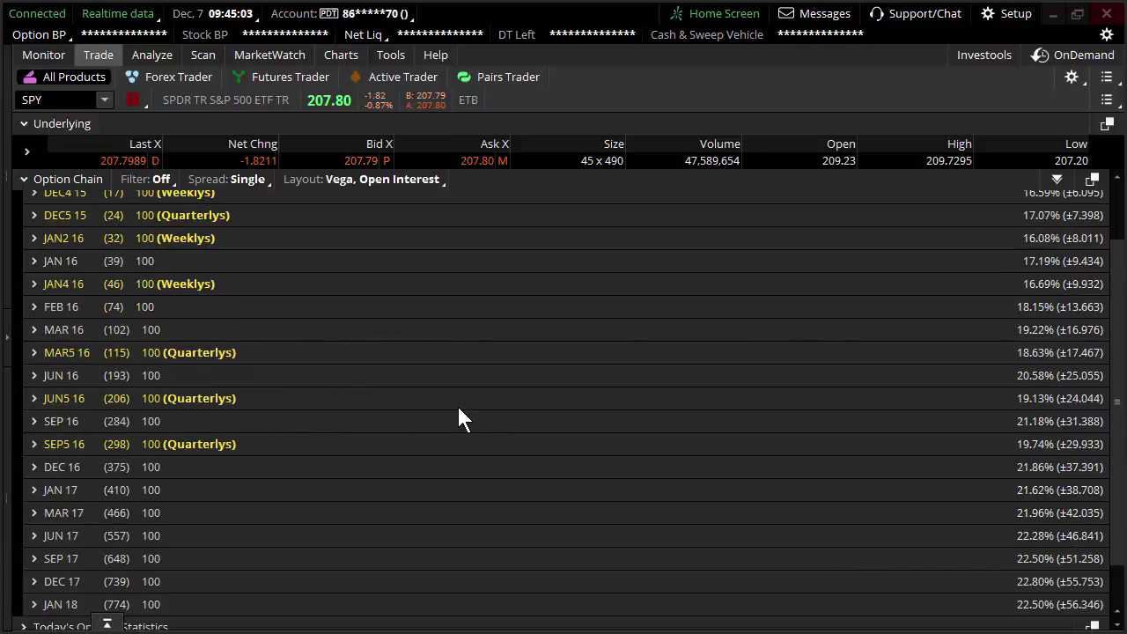
pyautogui.scroll(3, 457, 410)
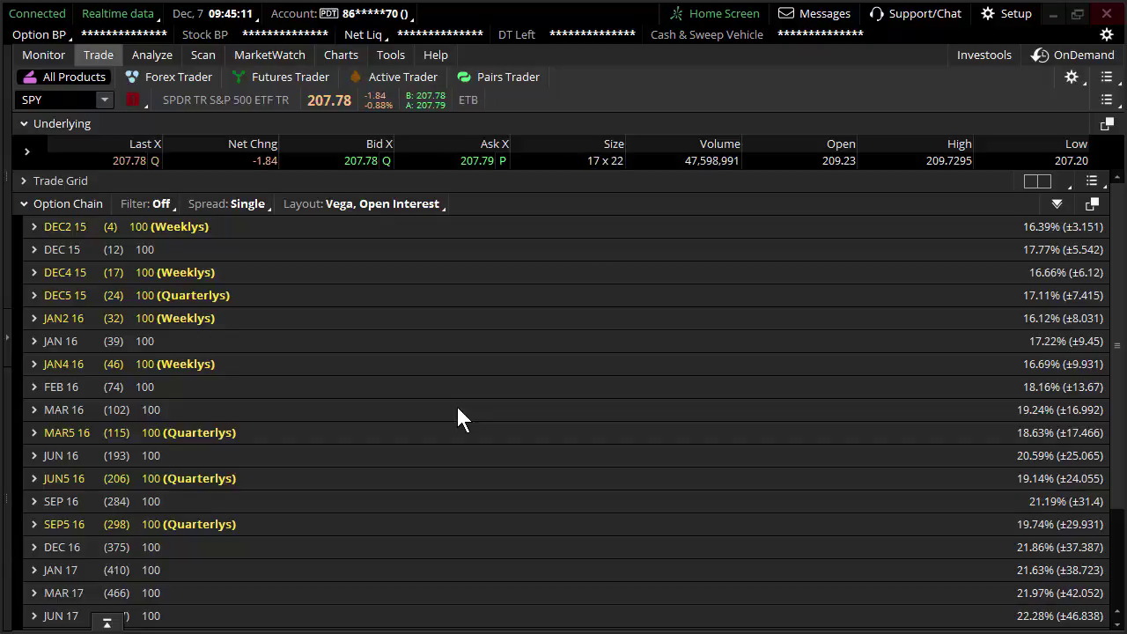
pyautogui.click(349, 53)
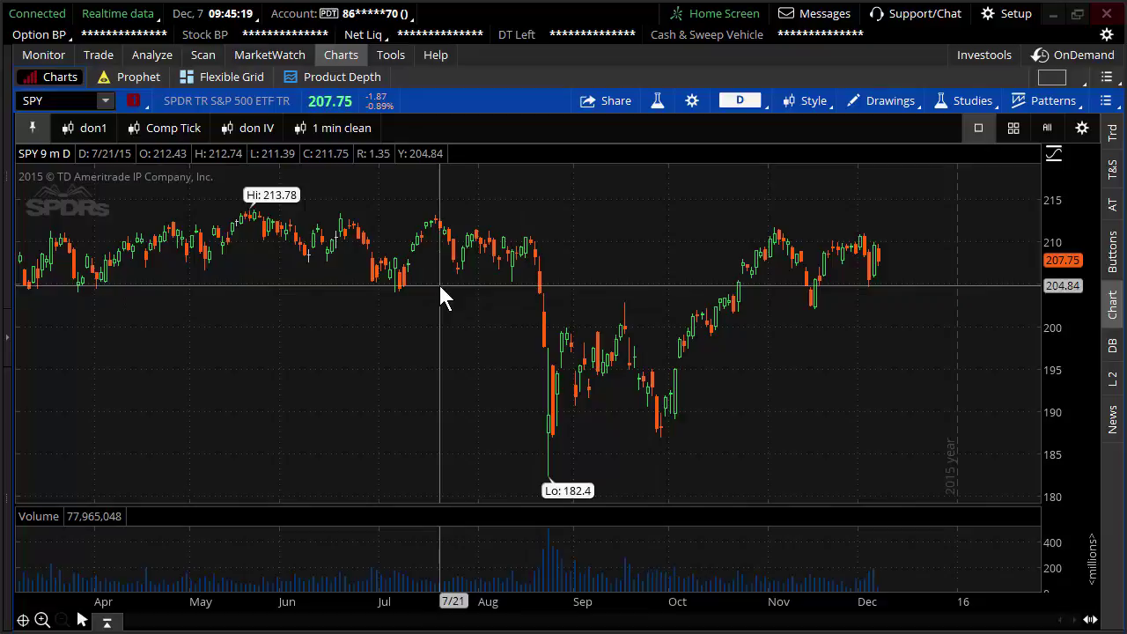
pyautogui.click(97, 55)
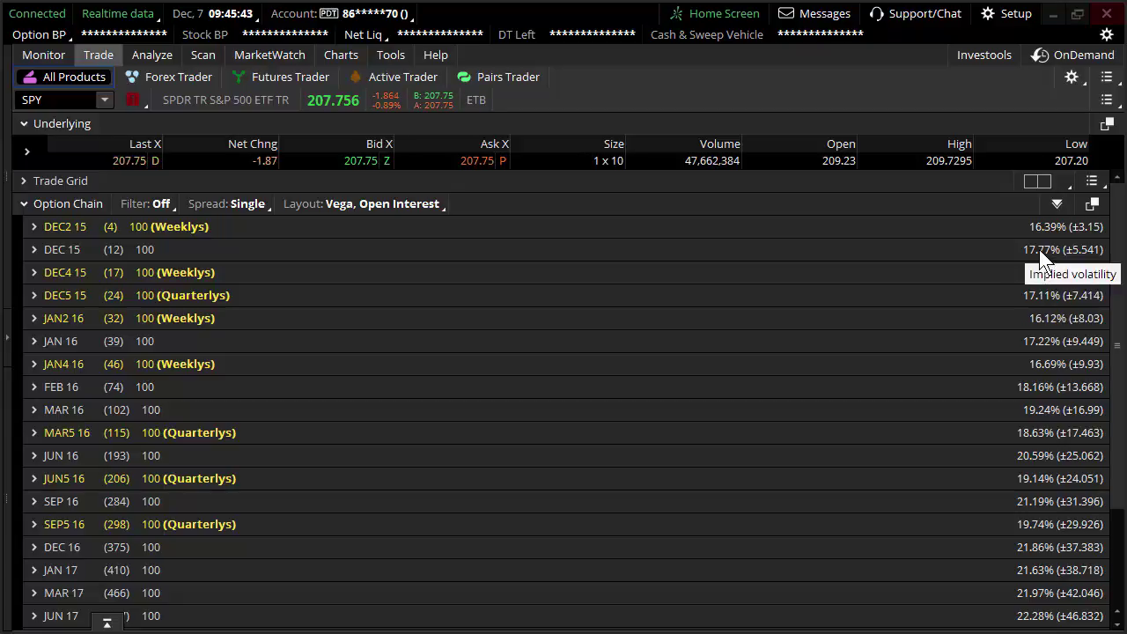
pyautogui.click(55, 267)
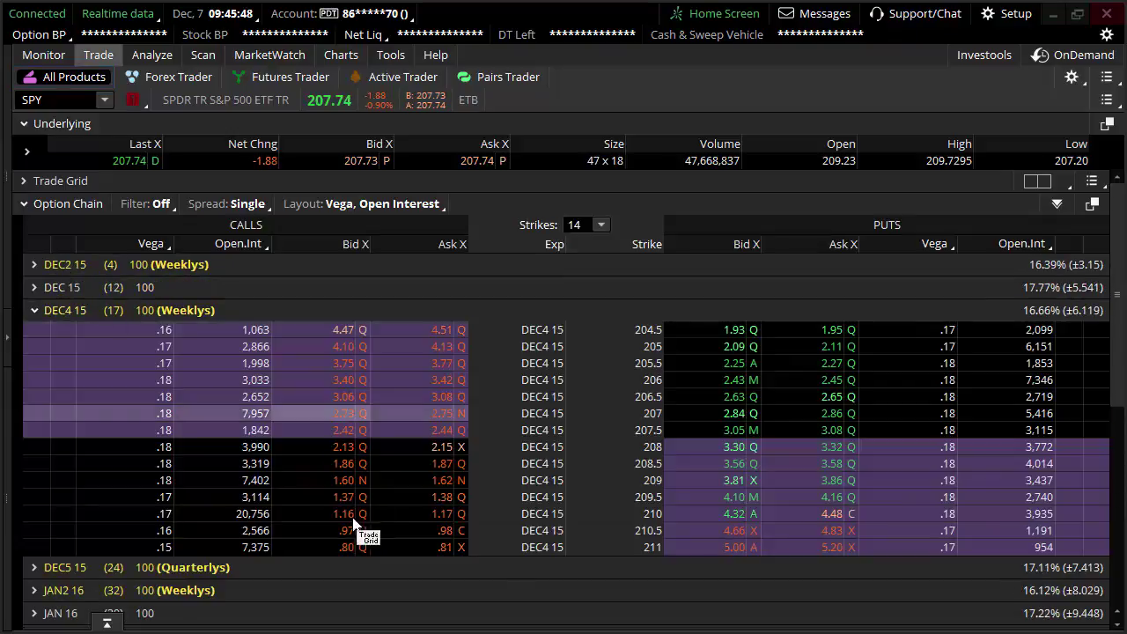
pyautogui.click(344, 465)
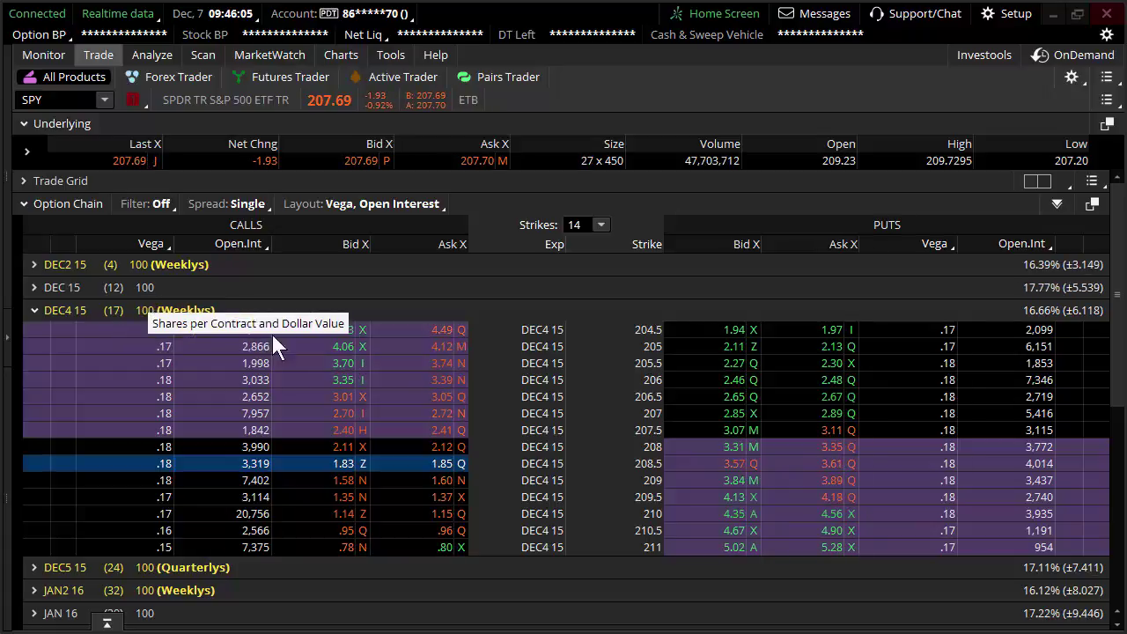
pyautogui.click(224, 456)
pyautogui.click(233, 458)
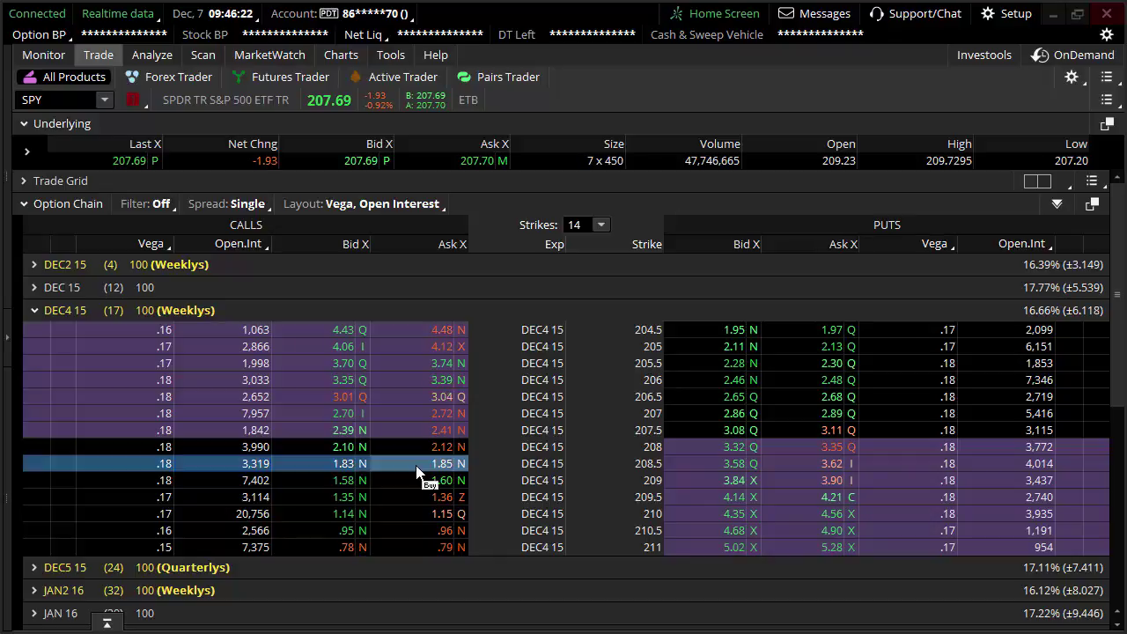
# Step: Swap the Open.Int column for Impl Vol and select the 208.5 strike row
pyautogui.click(223, 243)
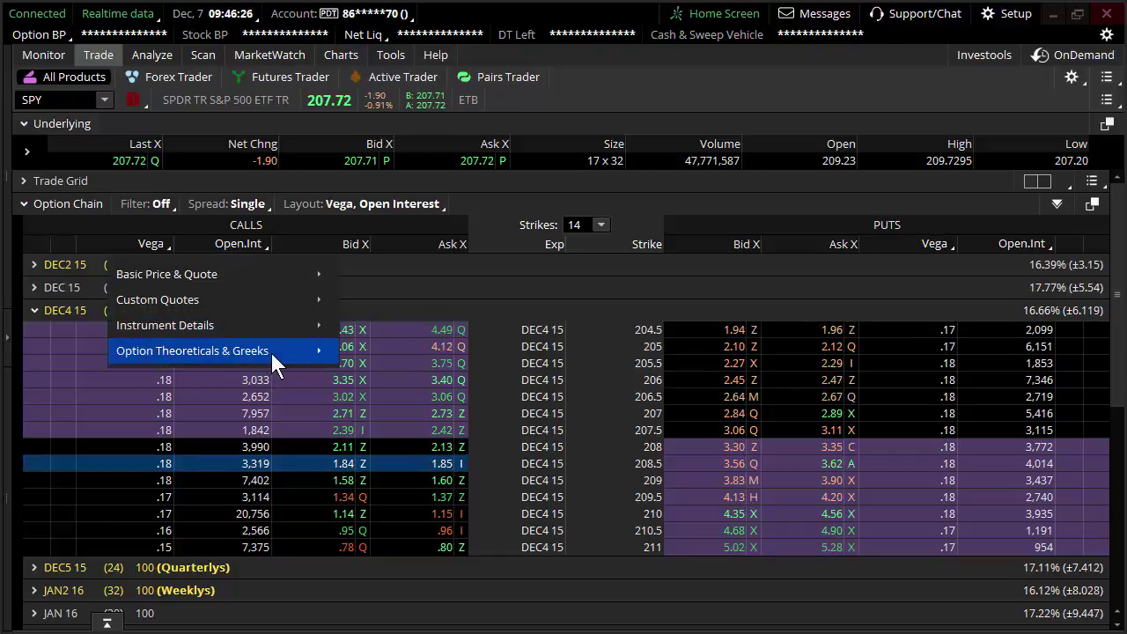
pyautogui.moveTo(333, 353)
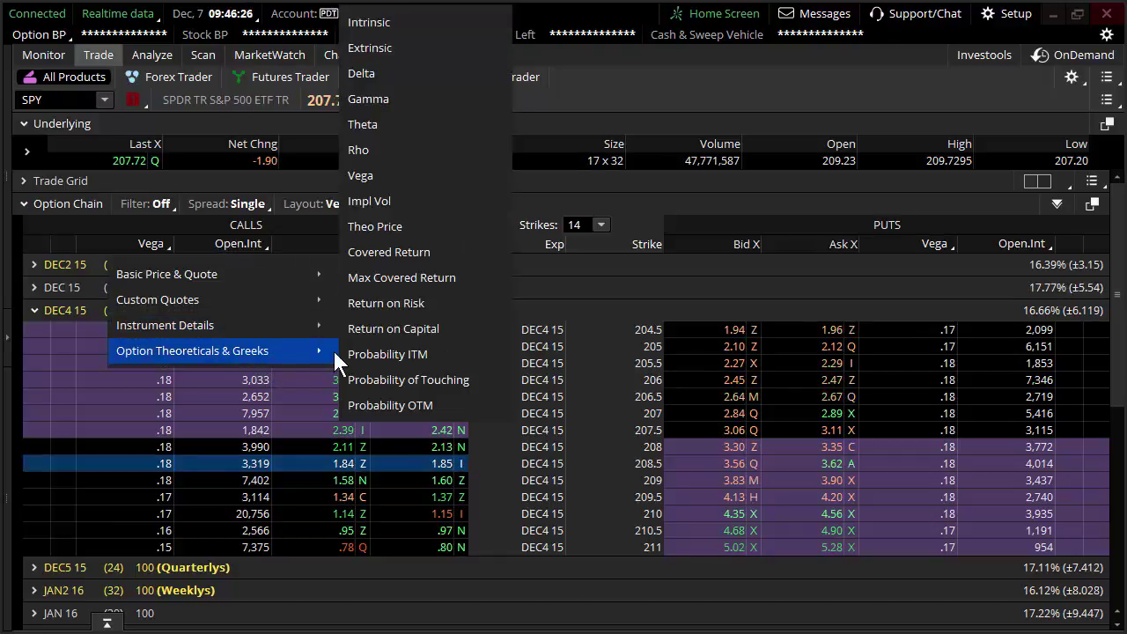
pyautogui.click(392, 199)
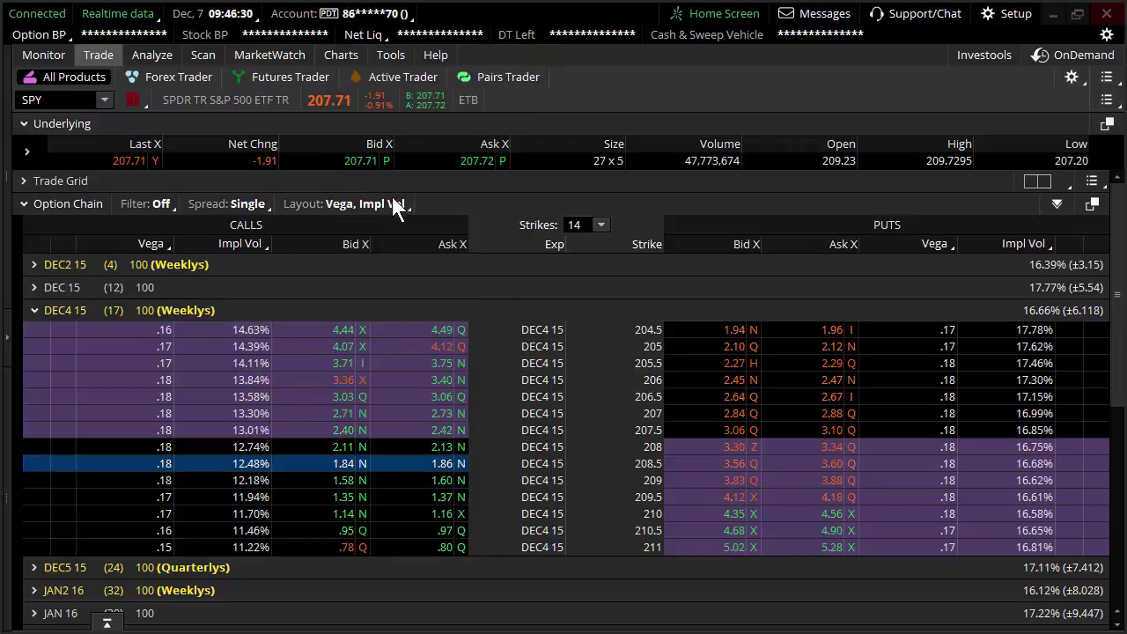
pyautogui.click(219, 464)
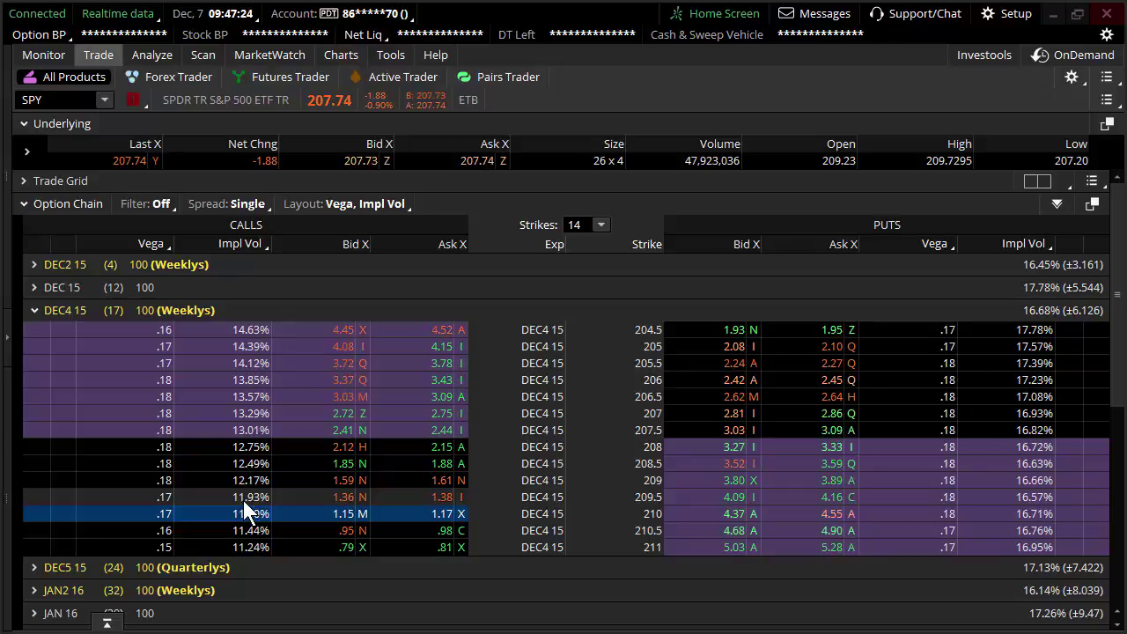
# Step: Compare the 205.5 put's implied volatility, then collapse the DEC4 15 strike table
pyautogui.click(1023, 366)
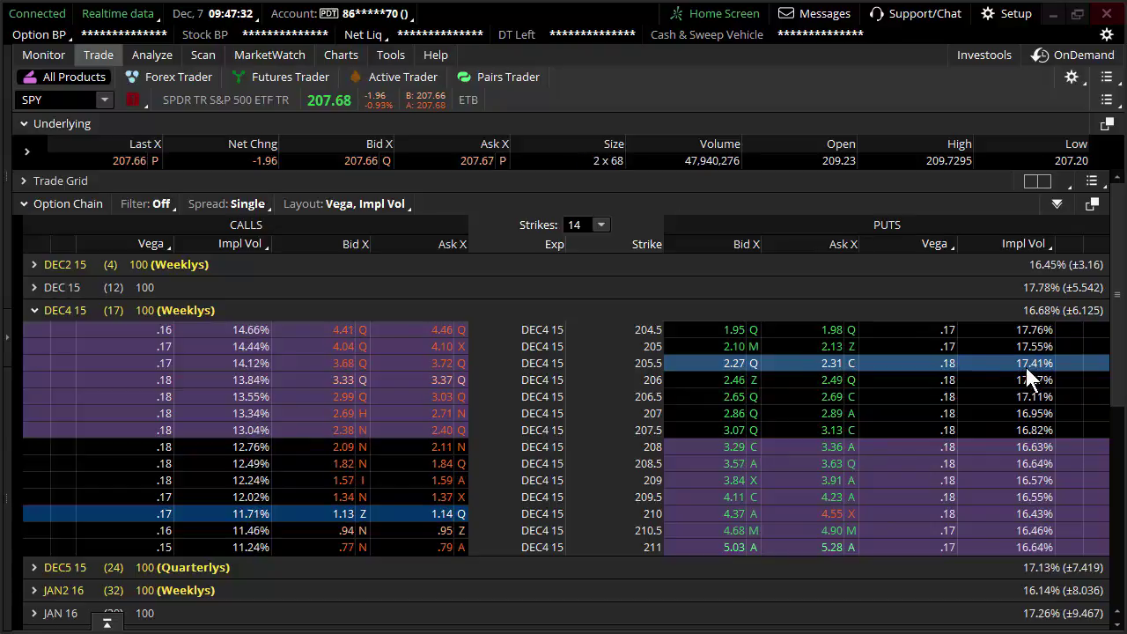
pyautogui.click(1025, 364)
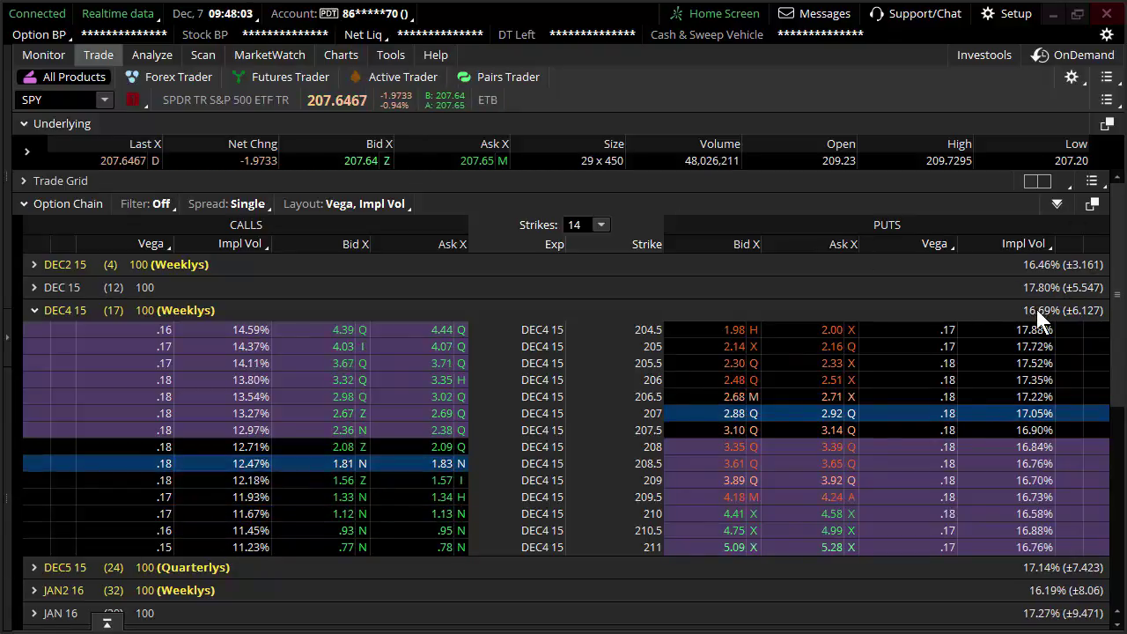
pyautogui.click(51, 308)
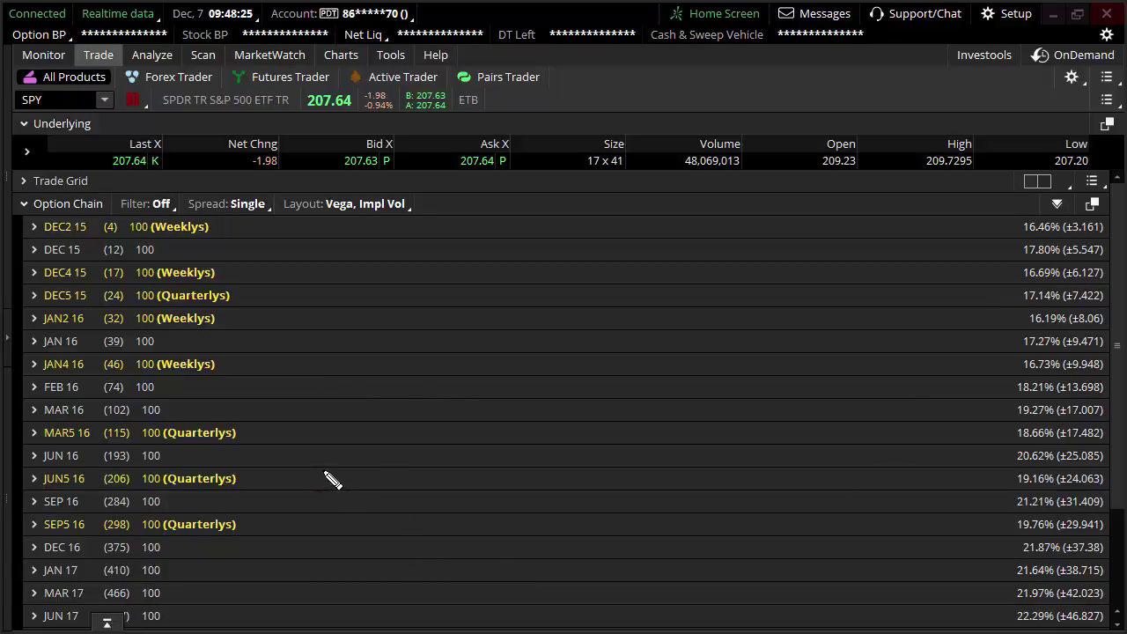
# Step: Draw a bell curve over the chain with its peak labelled 100 and 20% beside it
pyautogui.moveTo(325, 474)
pyautogui.mouseDown()
pyautogui.moveTo(555, 378)
pyautogui.moveTo(638, 290)
pyautogui.moveTo(740, 438)
pyautogui.moveTo(906, 500)
pyautogui.mouseUp()
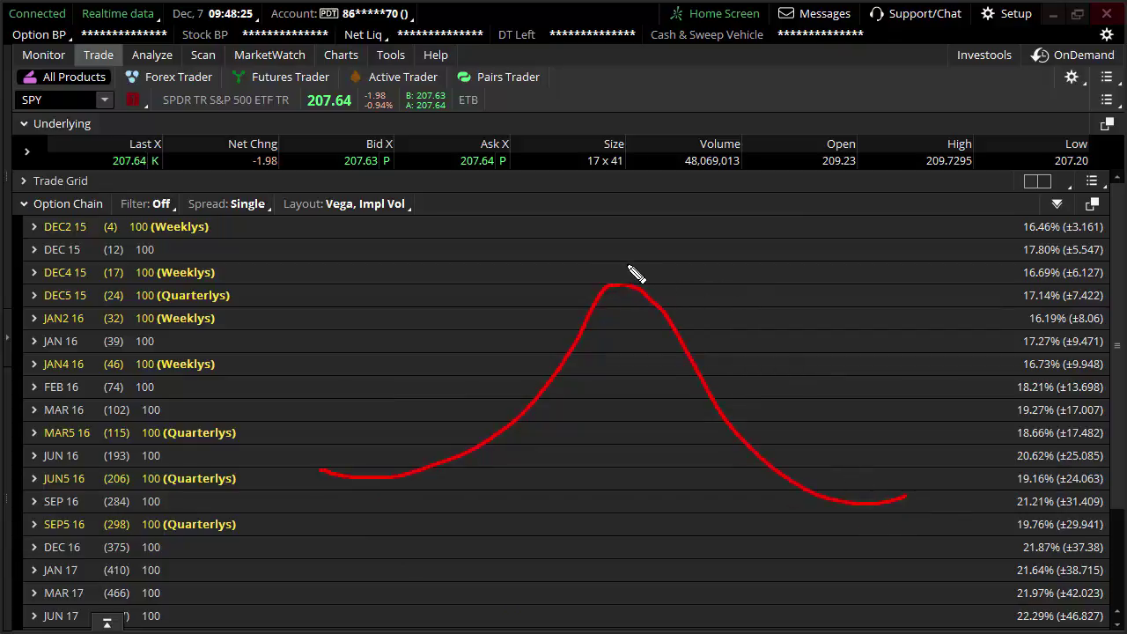
pyautogui.moveTo(630, 256); pyautogui.dragTo(631, 308)
pyautogui.moveTo(605, 214)
pyautogui.mouseDown()
pyautogui.moveTo(602, 244)
pyautogui.moveTo(655, 227)
pyautogui.moveTo(685, 252)
pyautogui.moveTo(674, 228)
pyautogui.mouseUp()
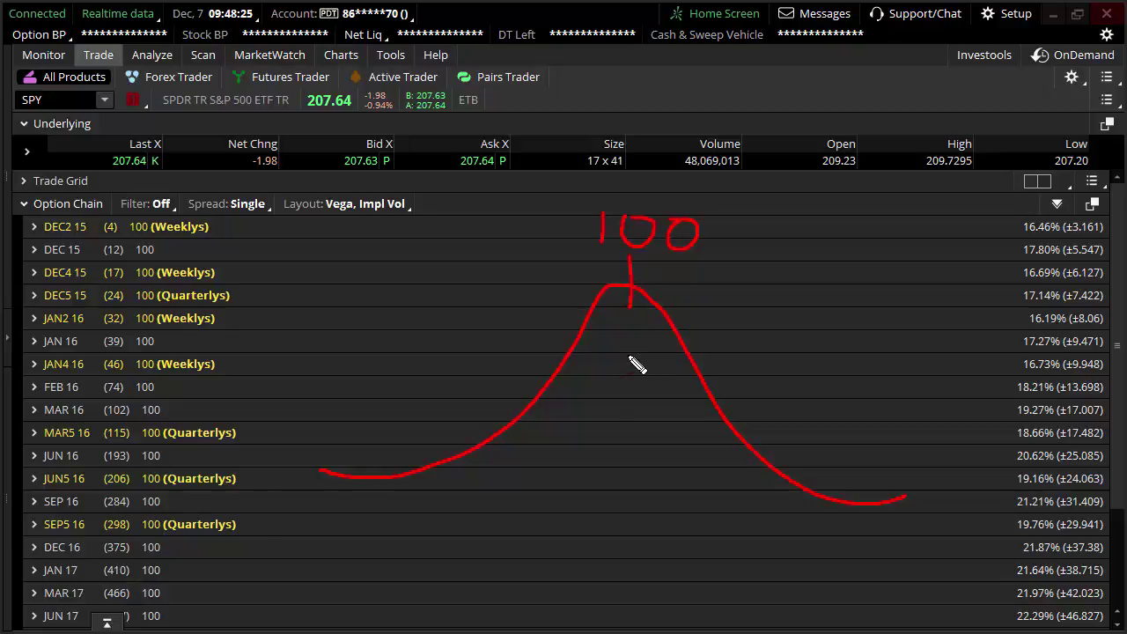
pyautogui.moveTo(345, 265)
pyautogui.mouseDown()
pyautogui.moveTo(362, 295)
pyautogui.moveTo(377, 295)
pyautogui.moveTo(415, 285)
pyautogui.moveTo(410, 264)
pyautogui.moveTo(426, 253)
pyautogui.moveTo(428, 287)
pyautogui.moveTo(446, 277)
pyautogui.mouseUp()
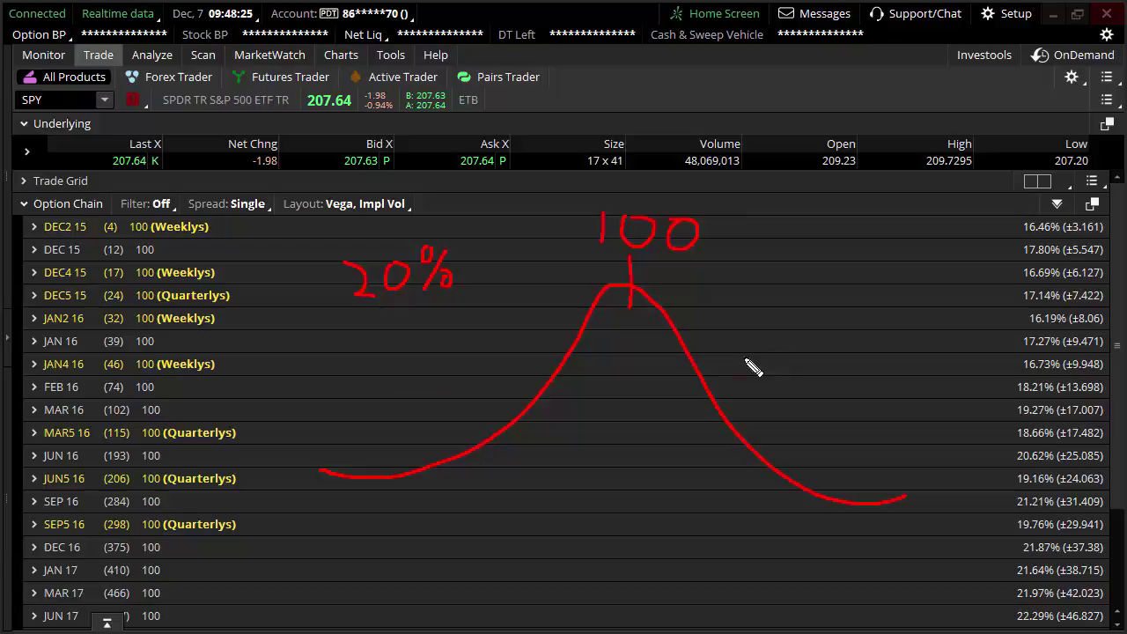
# Step: Label slope marks 80 and 120, draw vertical bounds through them, and shade between
pyautogui.moveTo(702, 391); pyautogui.dragTo(722, 387)
pyautogui.moveTo(746, 374)
pyautogui.mouseDown()
pyautogui.moveTo(748, 391)
pyautogui.moveTo(799, 382)
pyautogui.mouseUp()
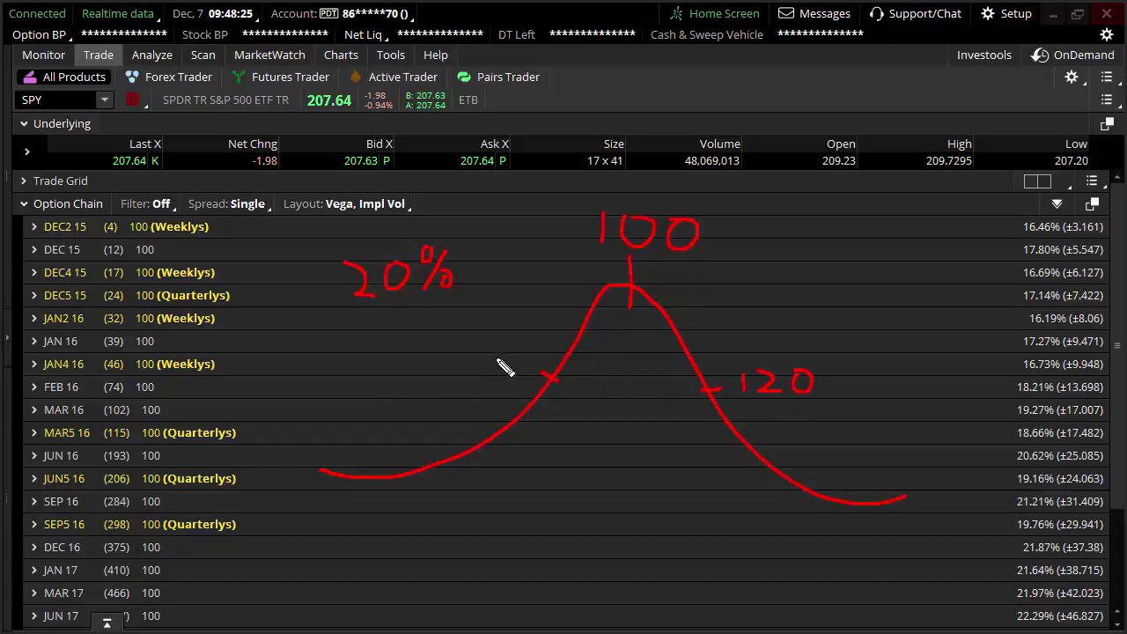
pyautogui.moveTo(498, 361)
pyautogui.mouseDown()
pyautogui.moveTo(493, 382)
pyautogui.moveTo(503, 363)
pyautogui.moveTo(528, 379)
pyautogui.moveTo(517, 361)
pyautogui.mouseUp()
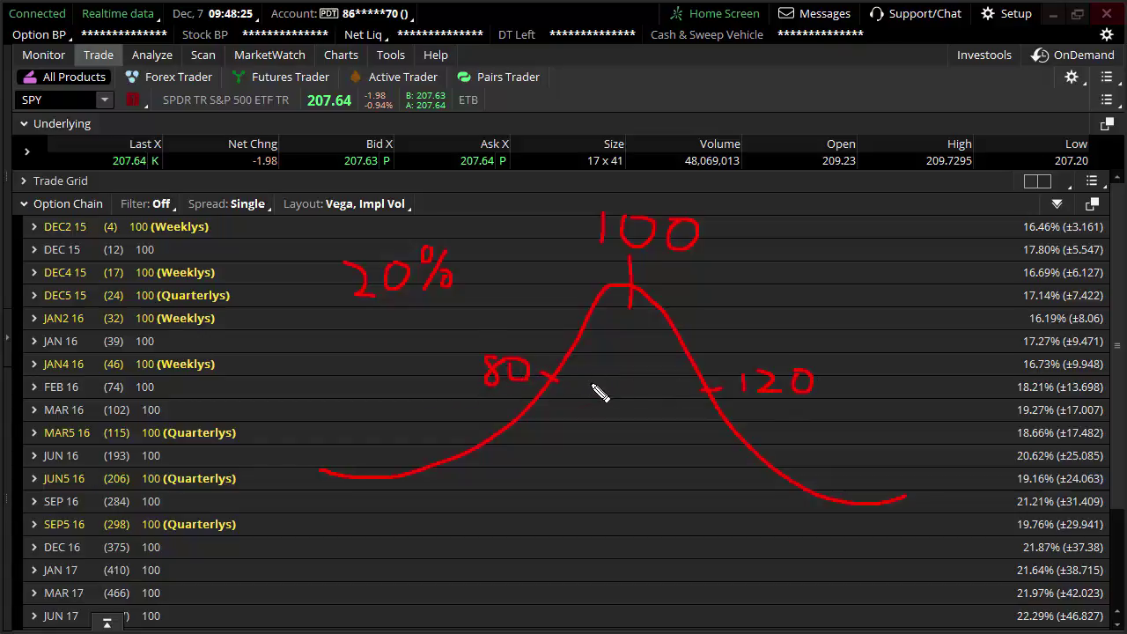
pyautogui.moveTo(555, 278); pyautogui.dragTo(552, 495)
pyautogui.moveTo(715, 291); pyautogui.dragTo(708, 509)
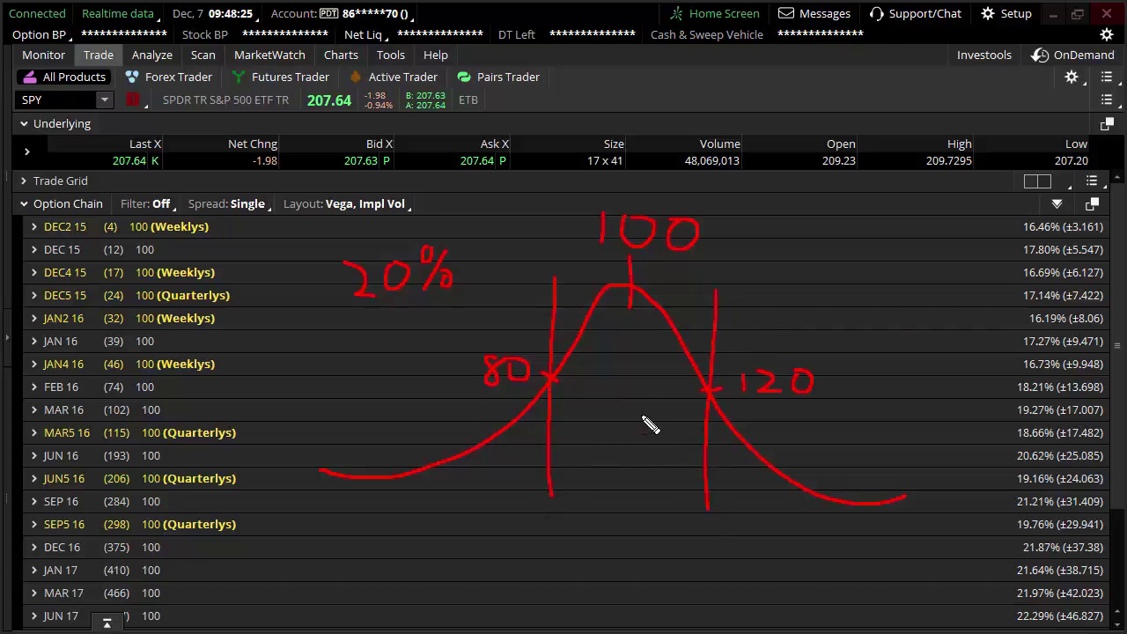
pyautogui.moveTo(648, 361)
pyautogui.mouseDown()
pyautogui.moveTo(616, 377)
pyautogui.moveTo(654, 430)
pyautogui.moveTo(588, 480)
pyautogui.moveTo(636, 461)
pyautogui.moveTo(666, 478)
pyautogui.moveTo(681, 445)
pyautogui.moveTo(702, 473)
pyautogui.mouseUp()
# Step: Underline the 68.3% label, DEC4 15's ±6.127 expected move, and its (17) days
pyautogui.moveTo(592, 499)
pyautogui.mouseDown()
pyautogui.moveTo(660, 495)
pyautogui.moveTo(633, 509)
pyautogui.mouseUp()
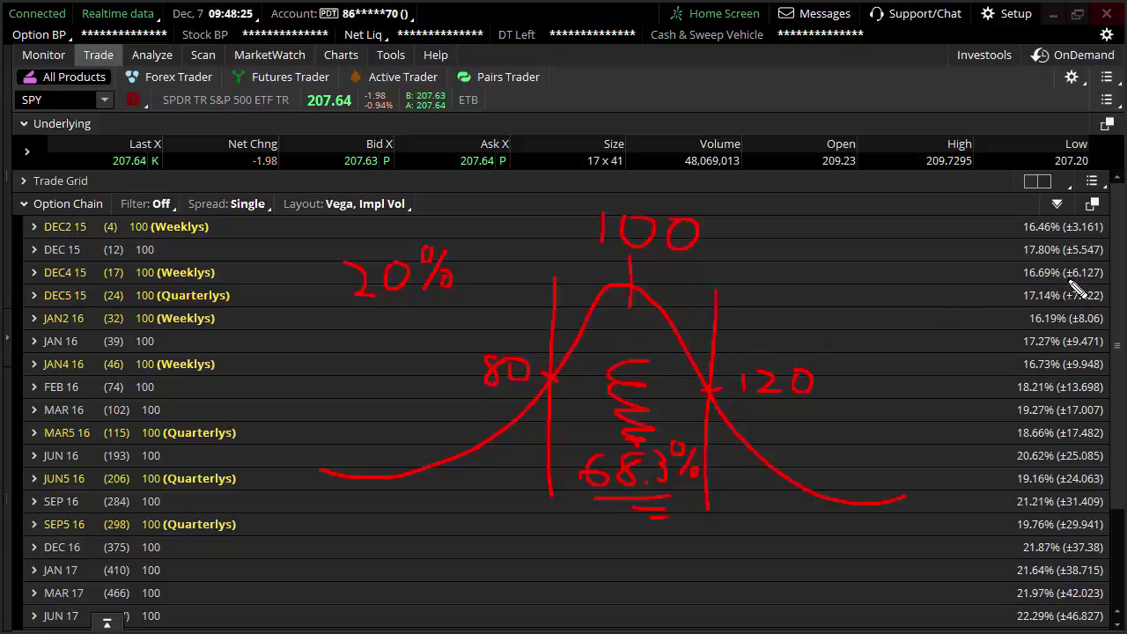
pyautogui.moveTo(1070, 281); pyautogui.dragTo(1108, 283)
pyautogui.moveTo(106, 285); pyautogui.dragTo(124, 286)
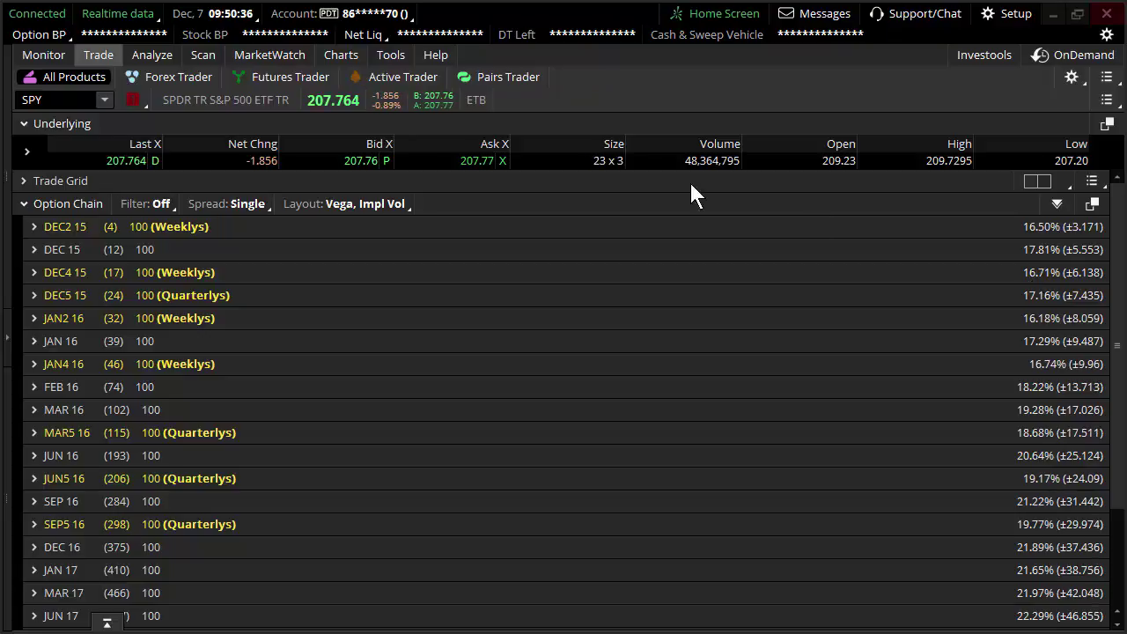
# Step: Replace SPY with TWTR in the symbol box and expand the DEC4 15 expiration
pyautogui.click(62, 99)
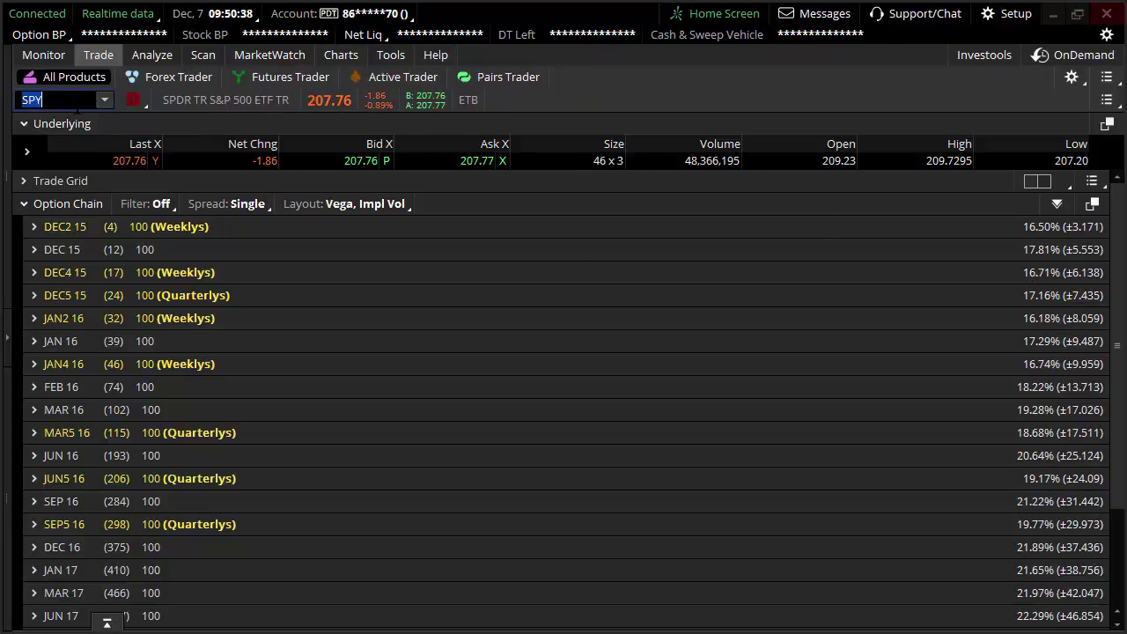
pyautogui.press('BackSpace')
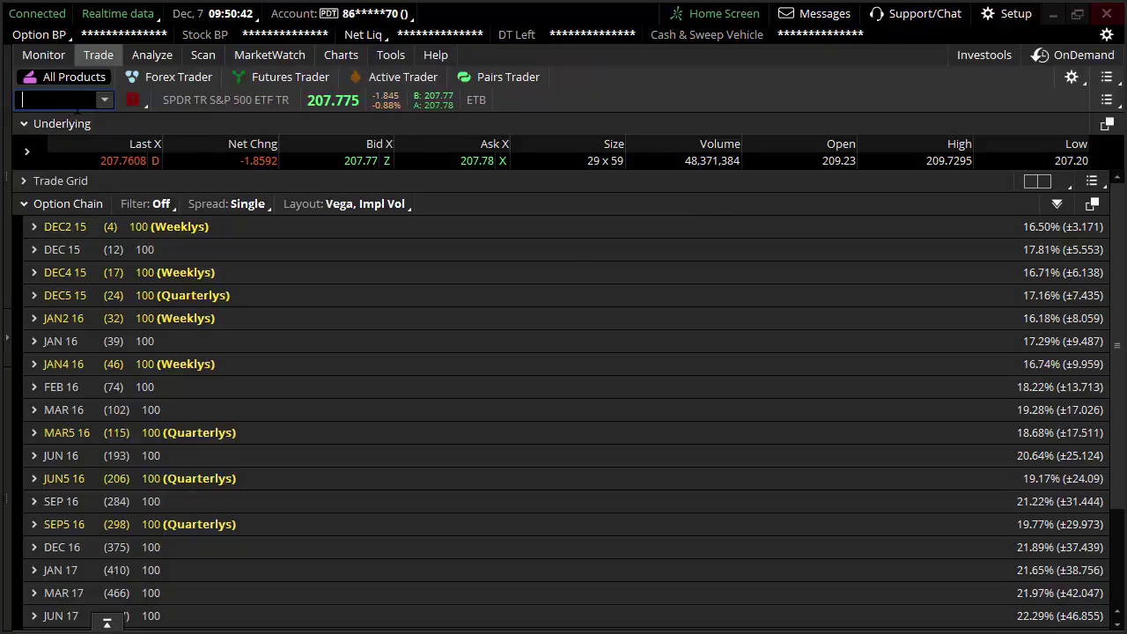
pyautogui.write('TWTR')
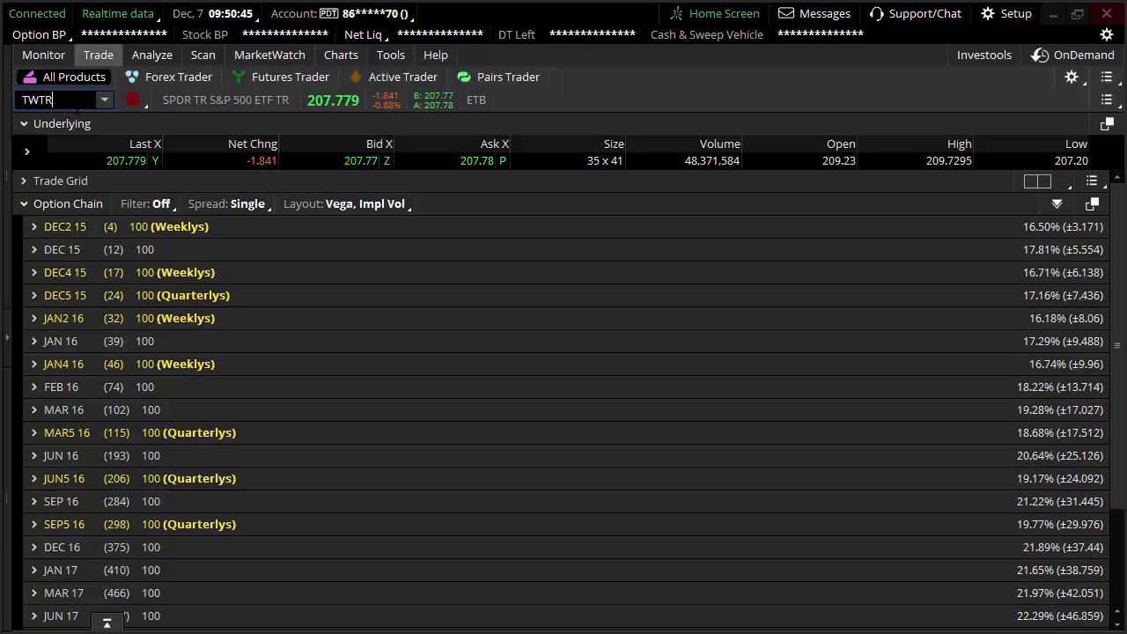
pyautogui.press('Return')
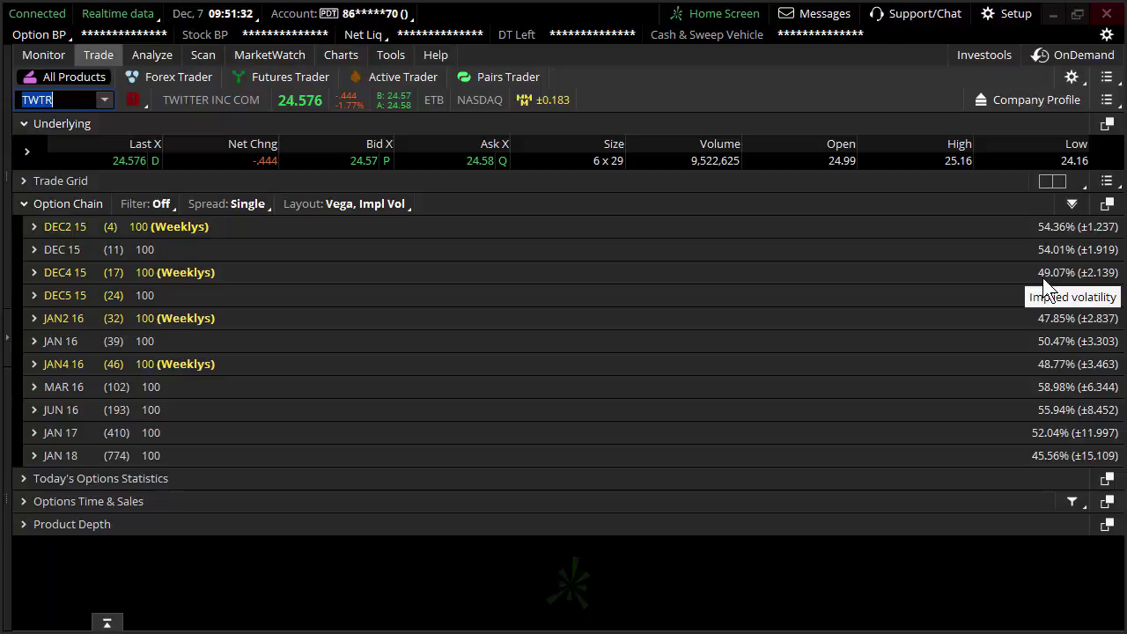
pyautogui.click(116, 164)
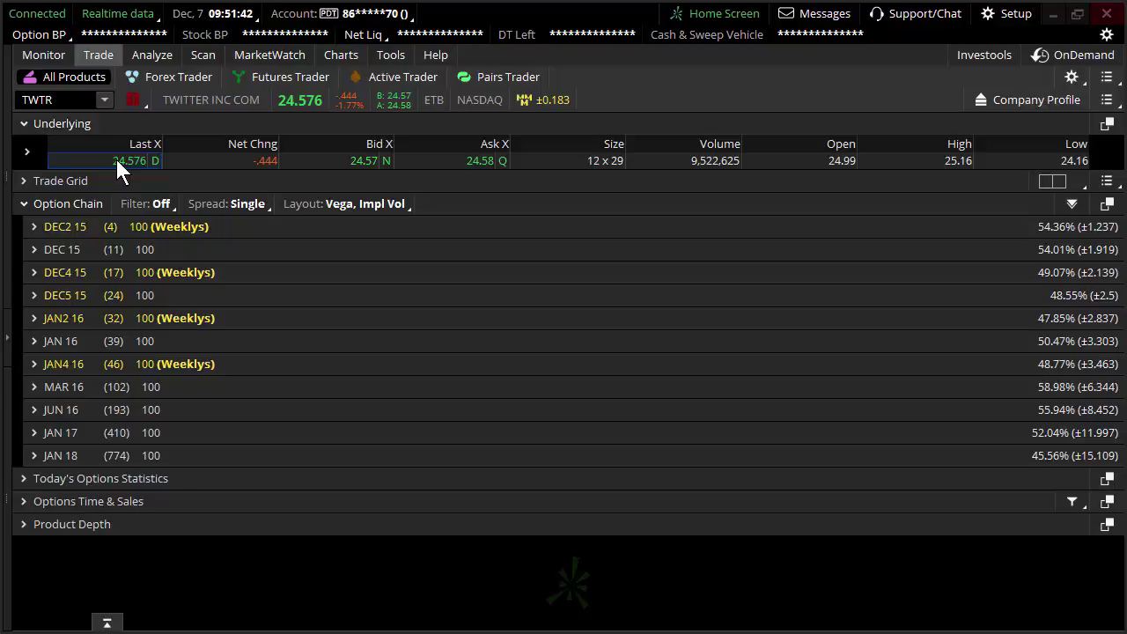
pyautogui.click(39, 265)
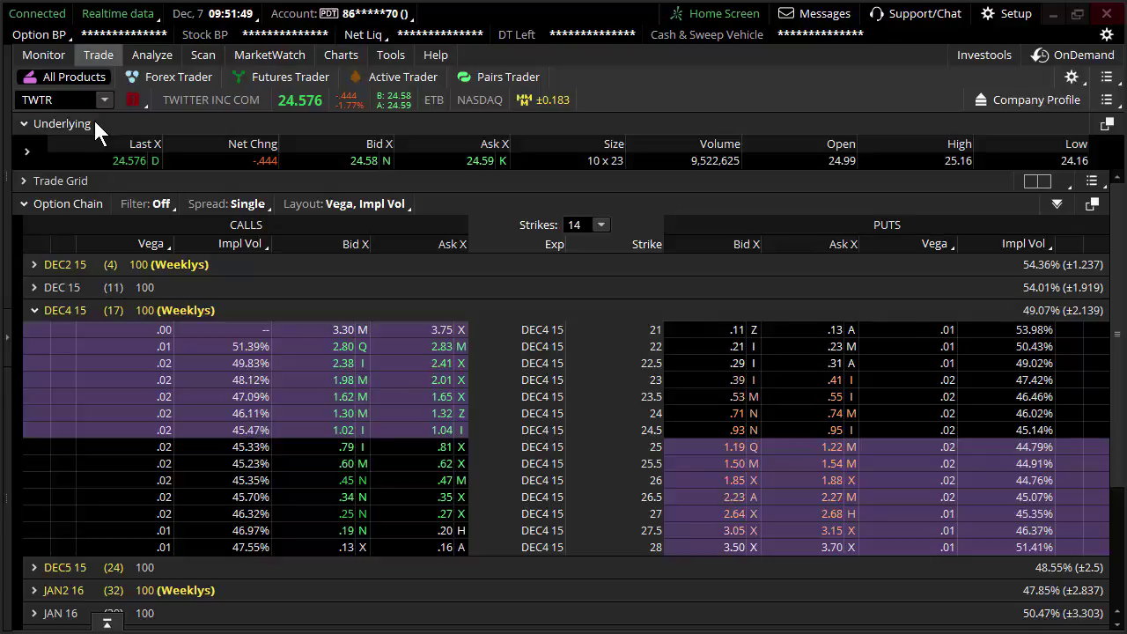
pyautogui.click(89, 308)
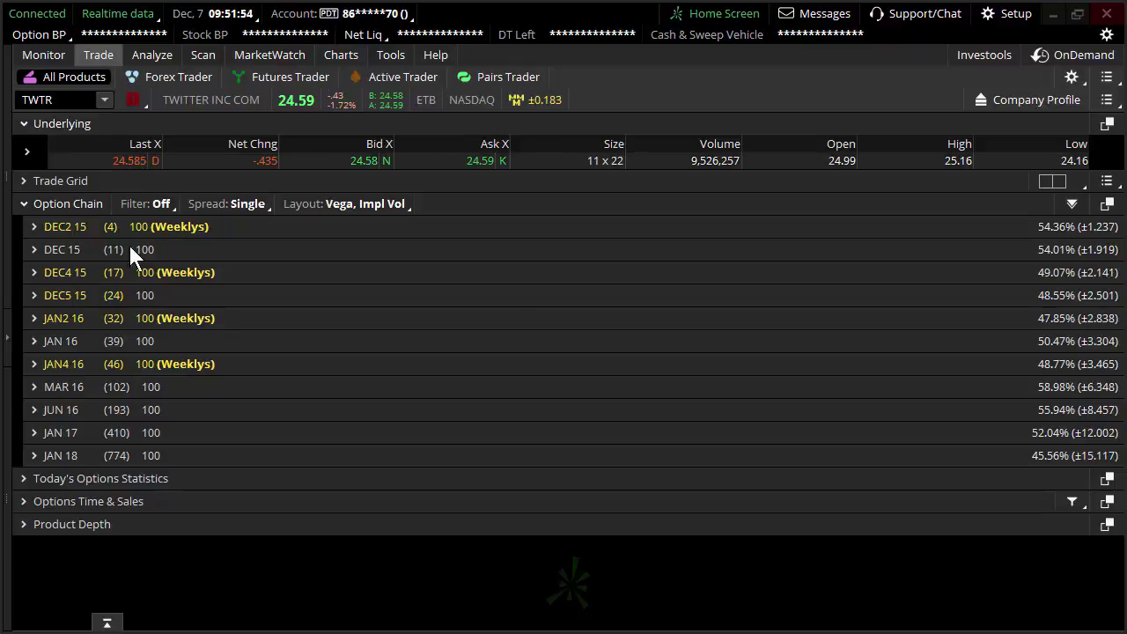
pyautogui.click(59, 273)
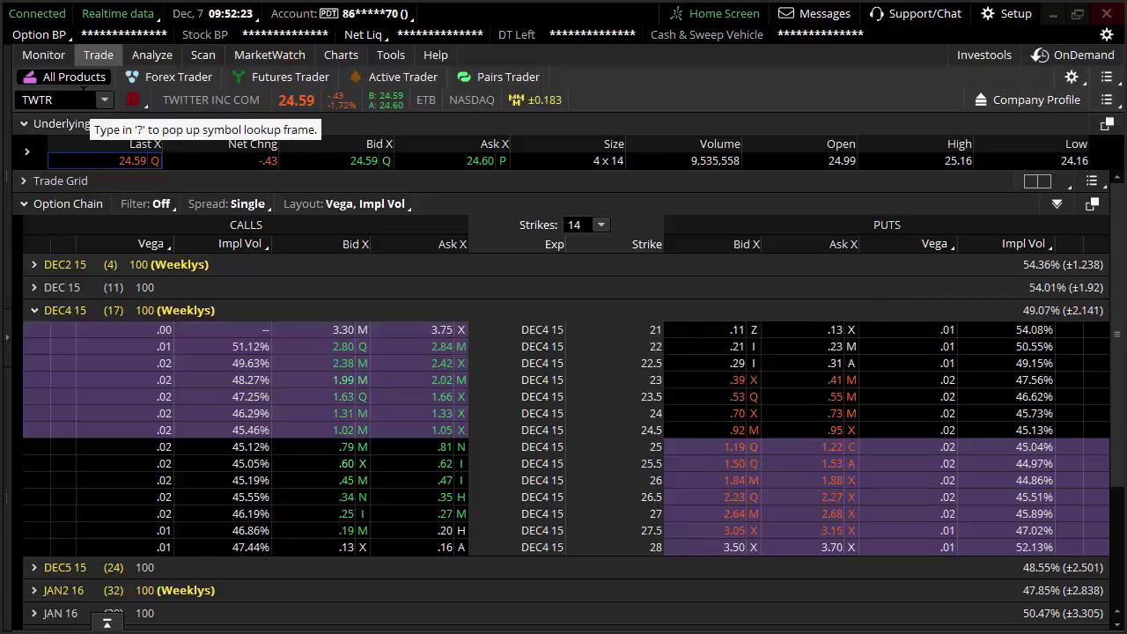
# Step: Load WMT's chain with DEC4 15 collapsed, showing 19.74% IV (±2.112), and reselect the symbol
pyautogui.click(53, 99)
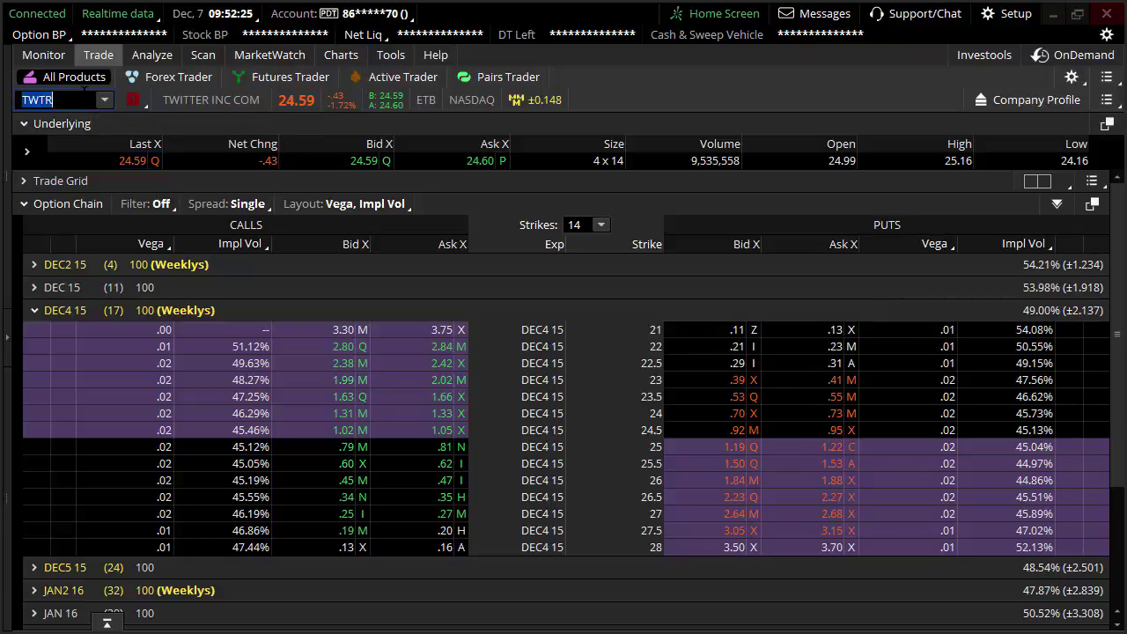
pyautogui.write('WMT')
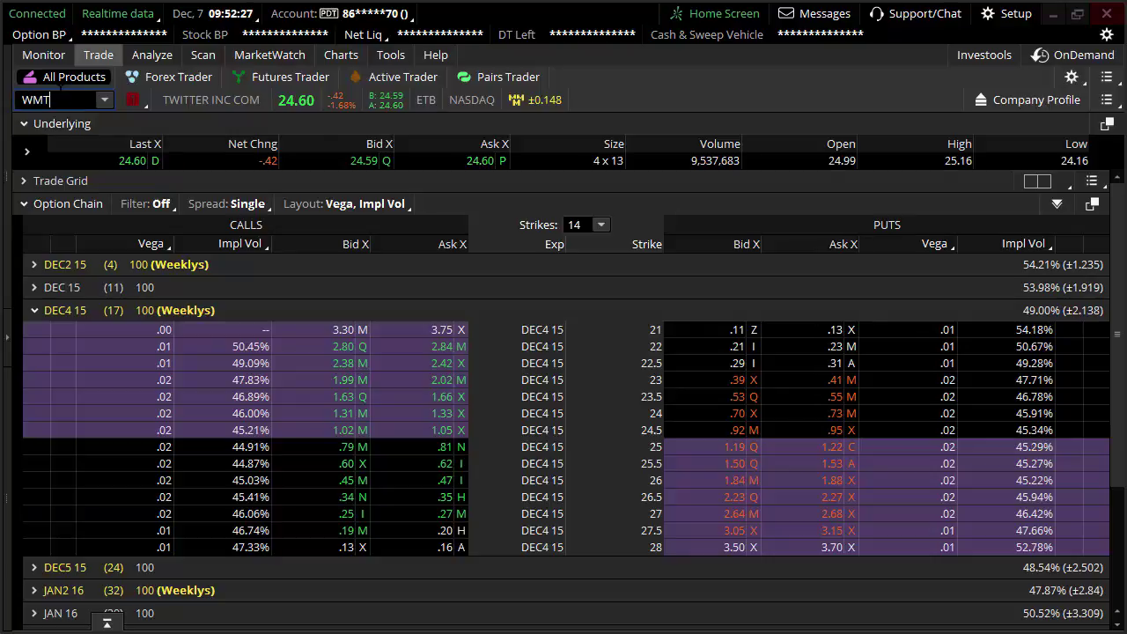
pyautogui.press('Return')
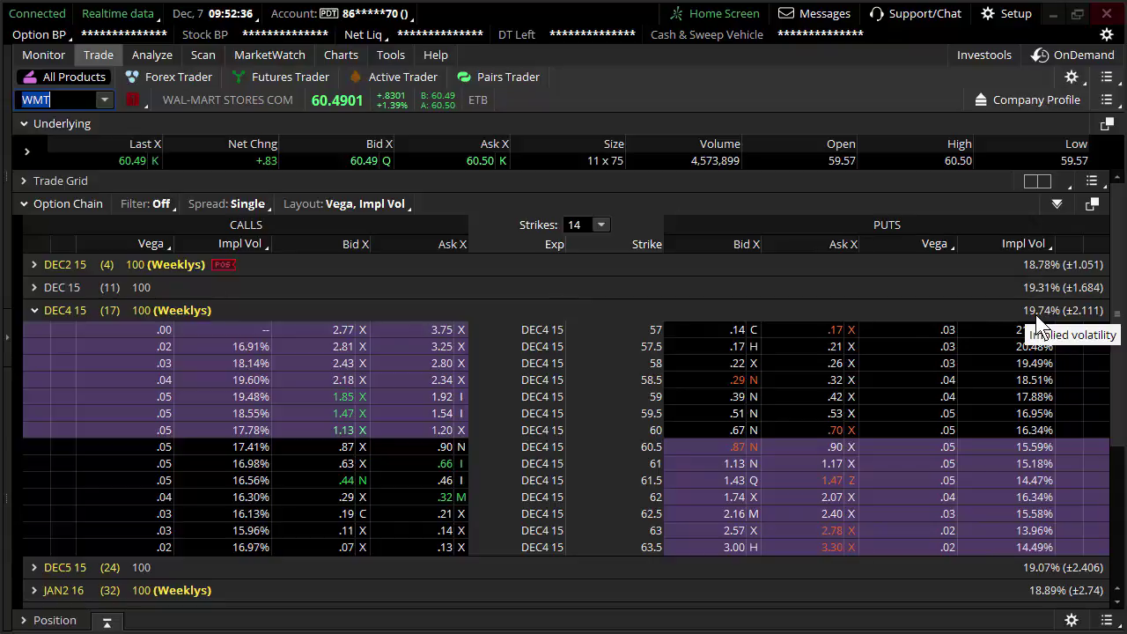
pyautogui.click(83, 308)
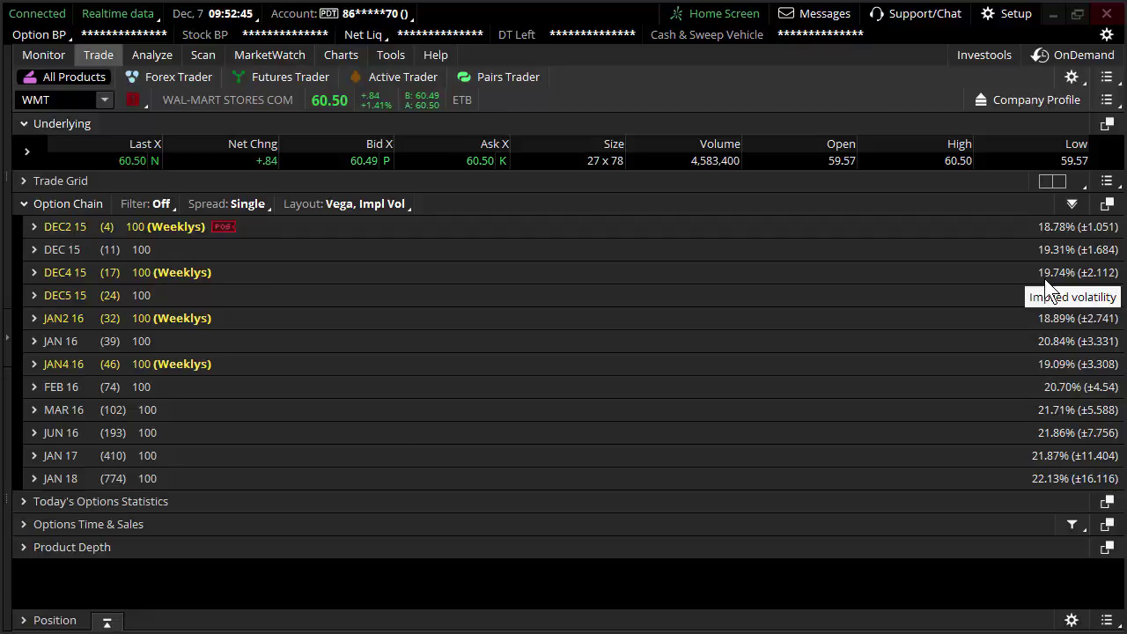
pyautogui.click(70, 99)
# Step: Load GOOG's chain and expand DEC4 15, showing strikes 742.5–790 at 19.87% IV
pyautogui.press('BackSpace')
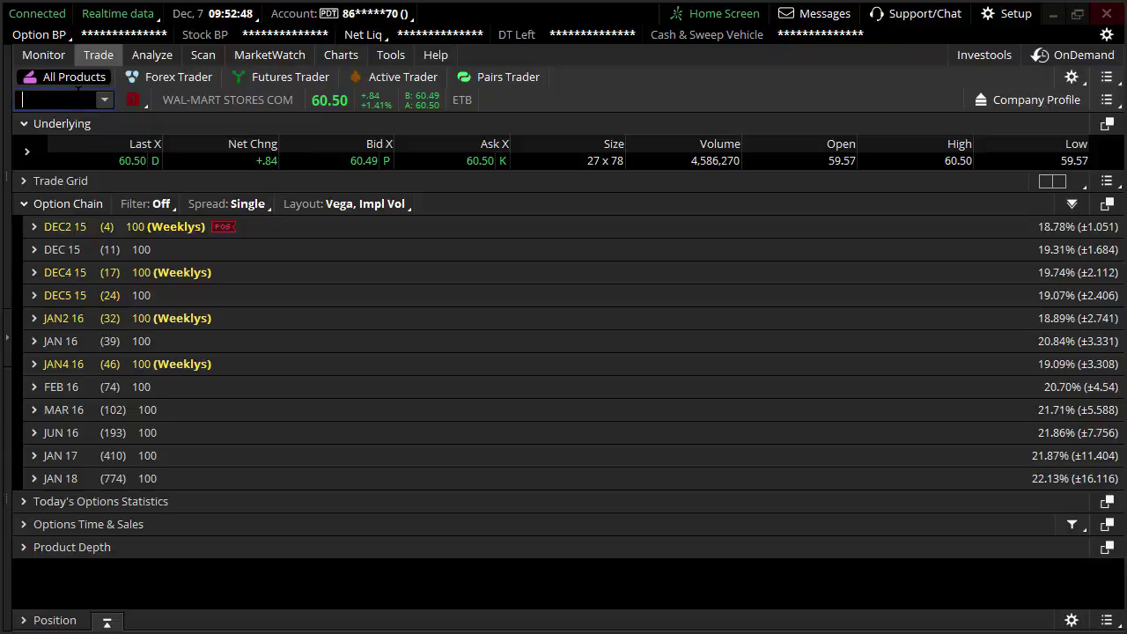
pyautogui.write('GOOG')
pyautogui.press('Return')
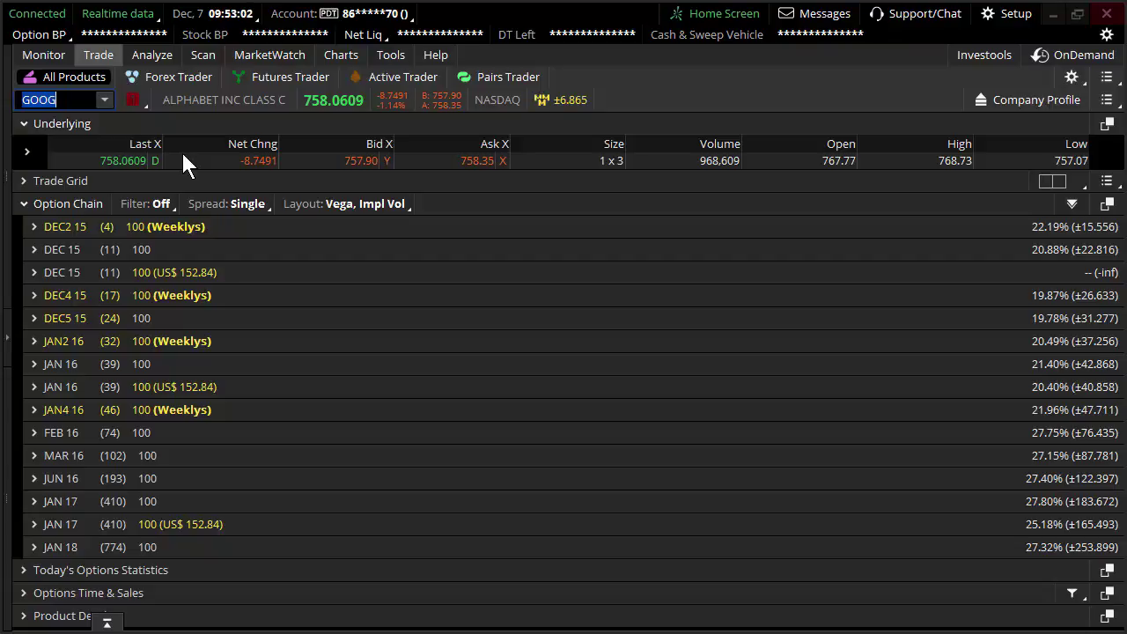
pyautogui.click(43, 301)
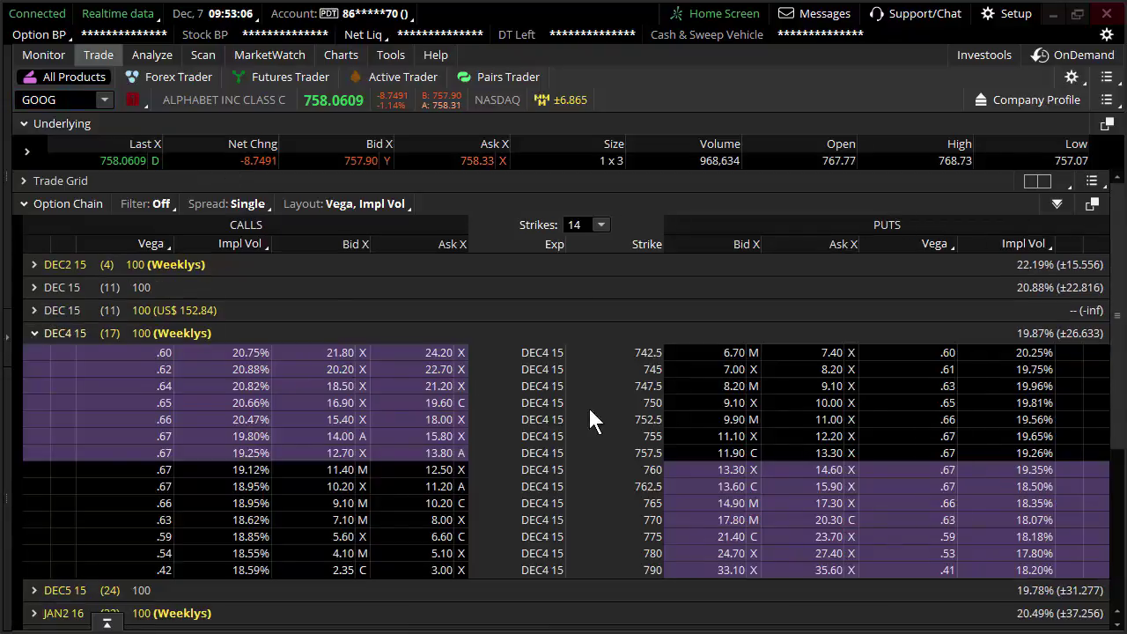
pyautogui.scroll(-1, 592, 447)
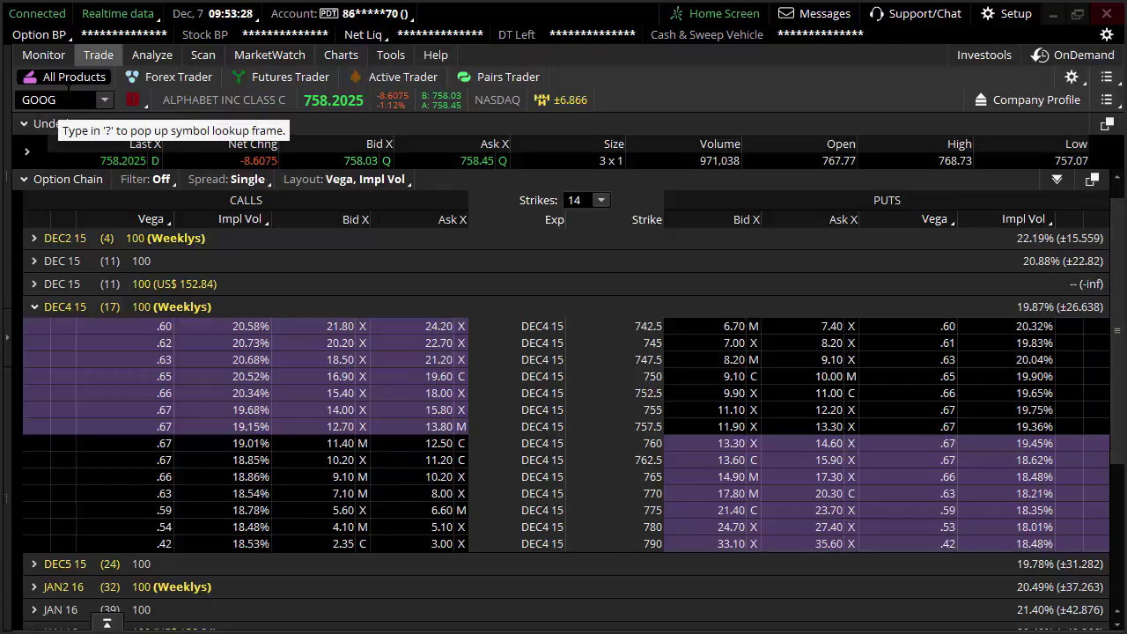
pyautogui.click(67, 92)
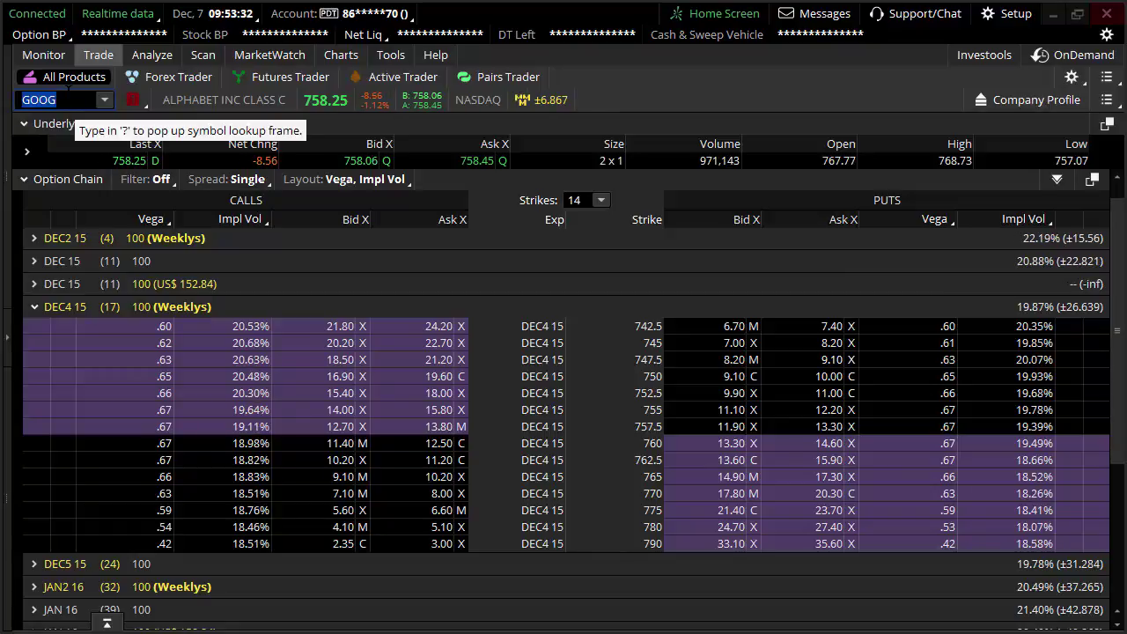
# Step: Load GE's chain showing DEC4 15 strikes 27–33.5 at 20.35% IV, then clear the symbol
pyautogui.press('BackSpace')
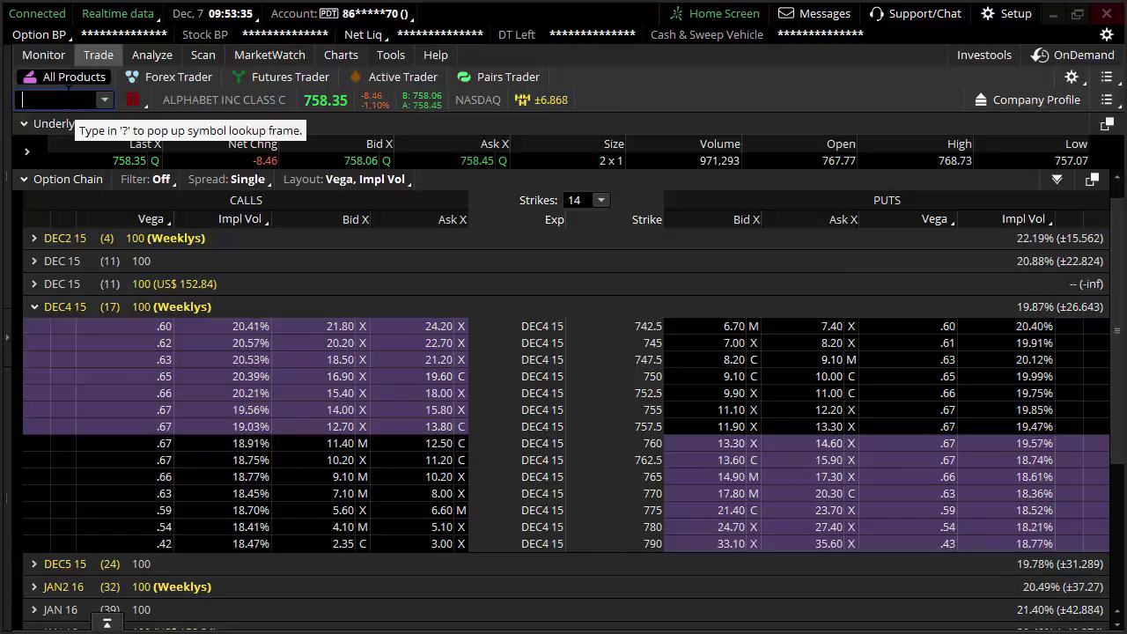
pyautogui.write('GE')
pyautogui.press('Return')
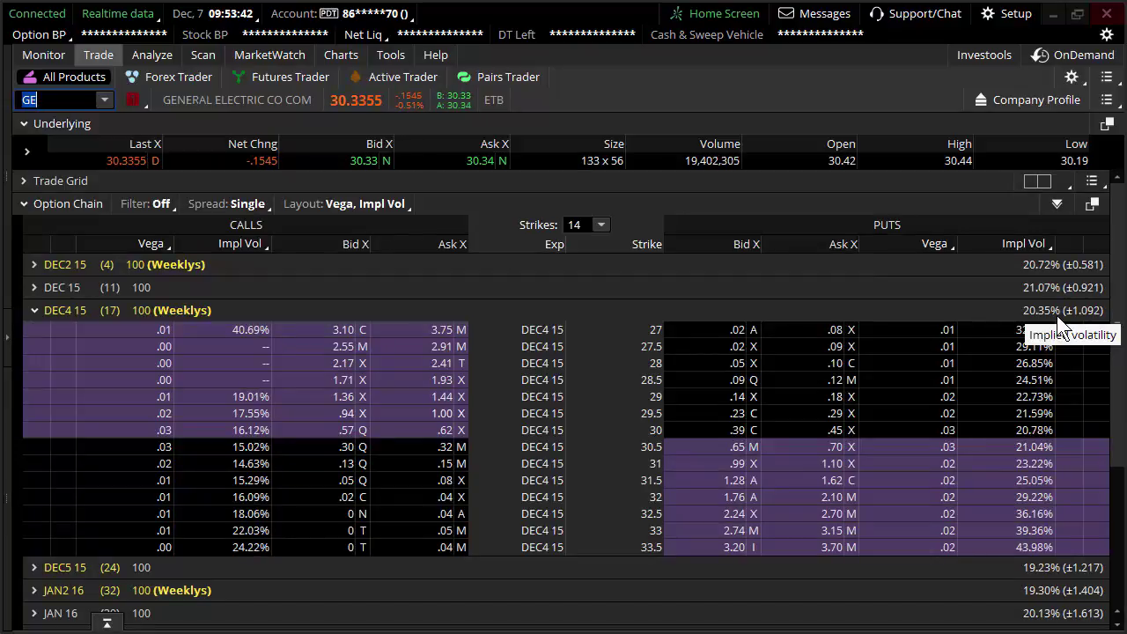
pyautogui.click(68, 95)
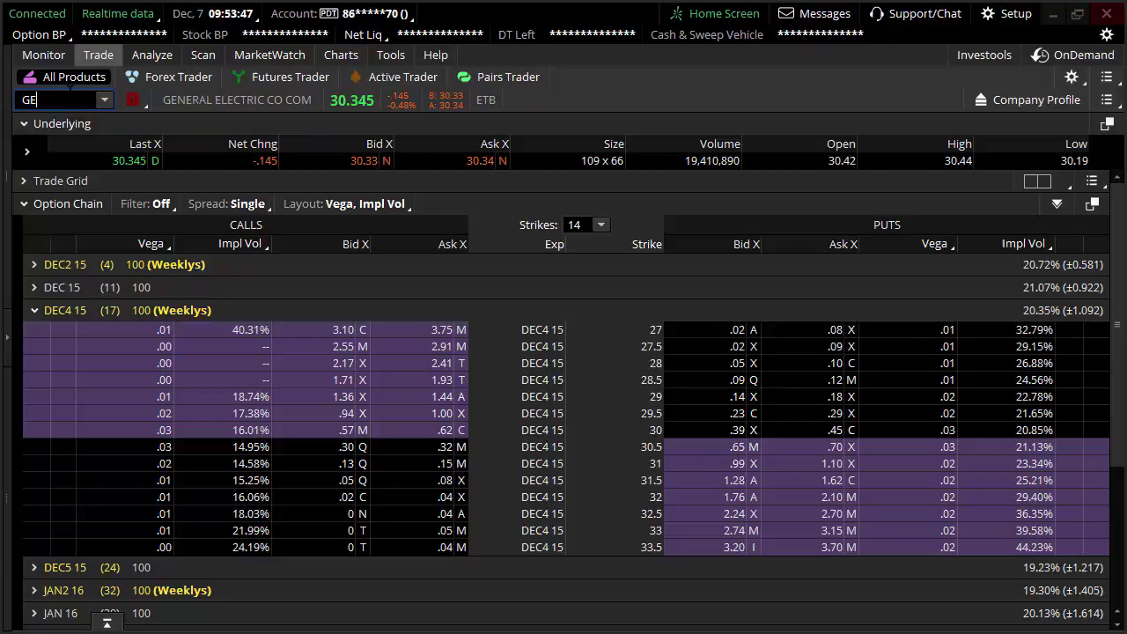
pyautogui.press('BackSpace')
pyautogui.press('BackSpace')
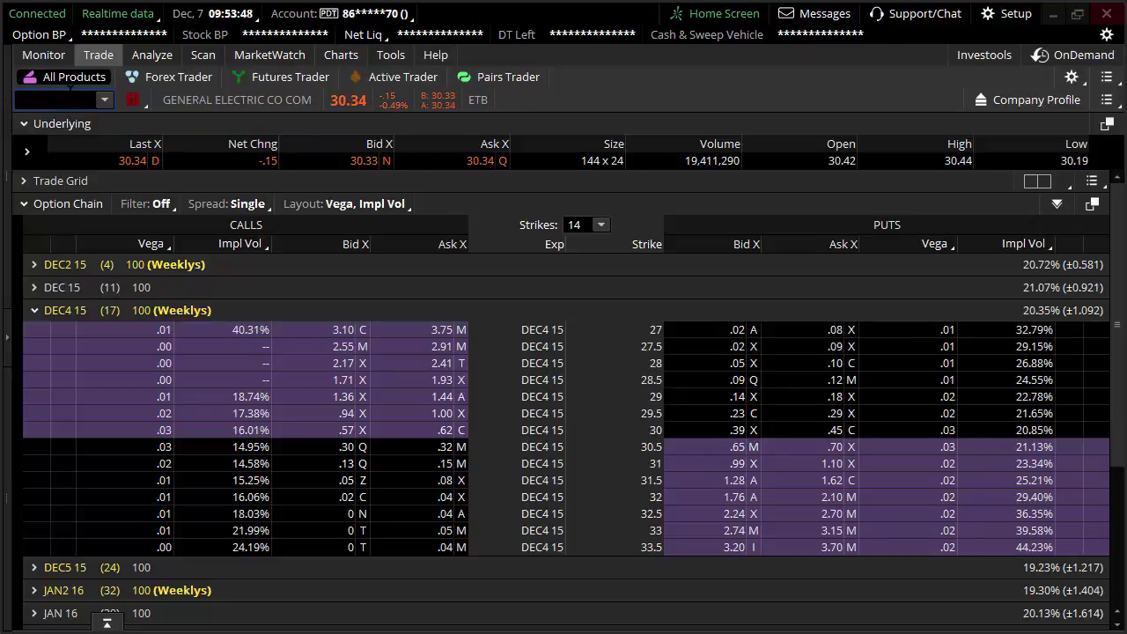
# Step: Load the FB option chain, showing DEC4 15 strikes 99.5–112 at 27.53% implied volatility
pyautogui.write('FB')
pyautogui.press('Return')
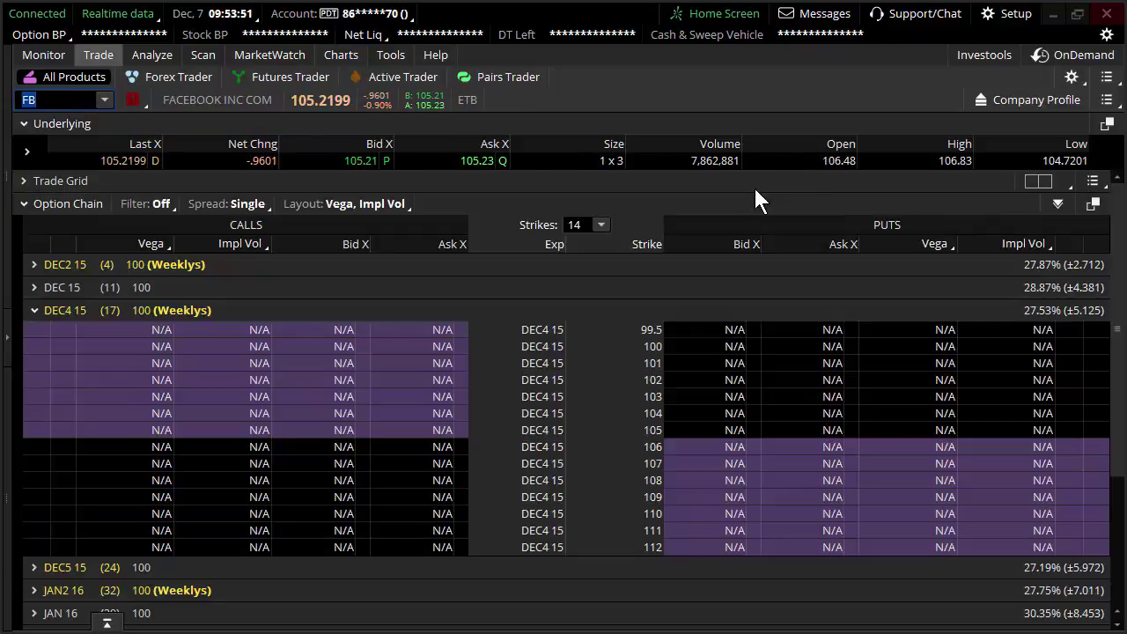